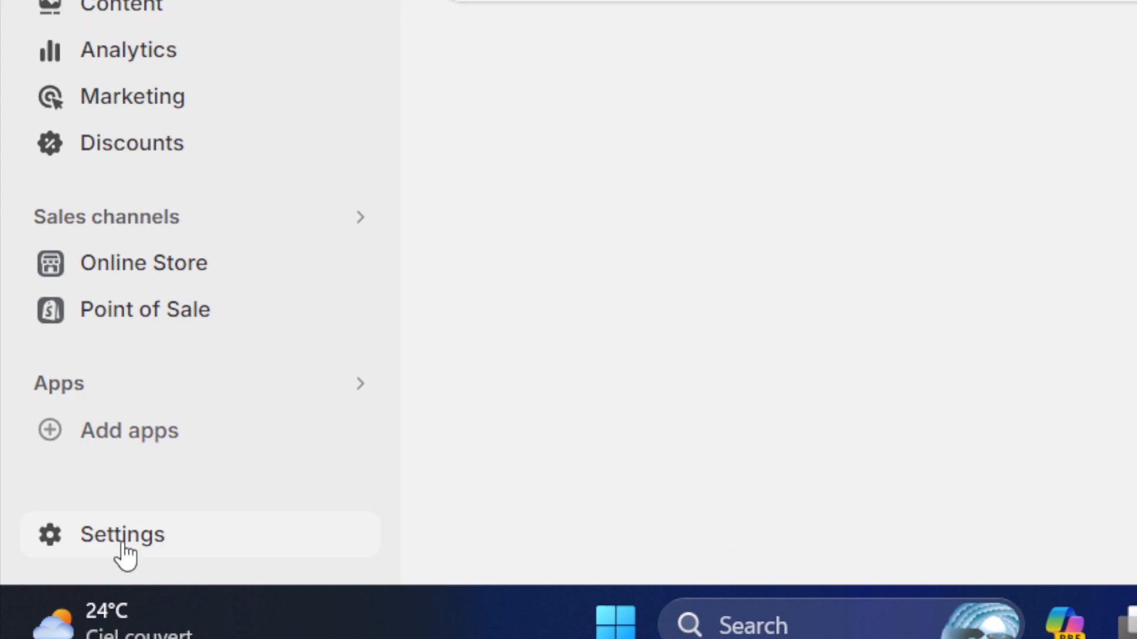
Open the store's shipping and delivery settings and the General shipping profile for all products.
{"action": "left_click", "coordinate": [123, 536]}
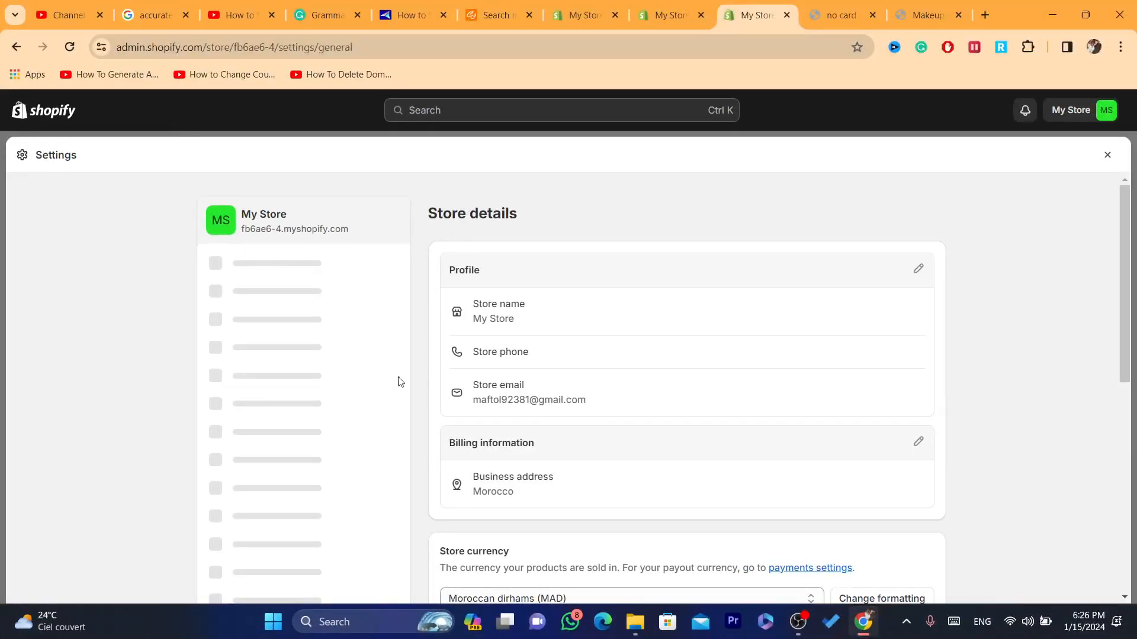
{"action": "left_click_drag", "start_coordinate": [1127, 240], "coordinate": [1123, 279]}
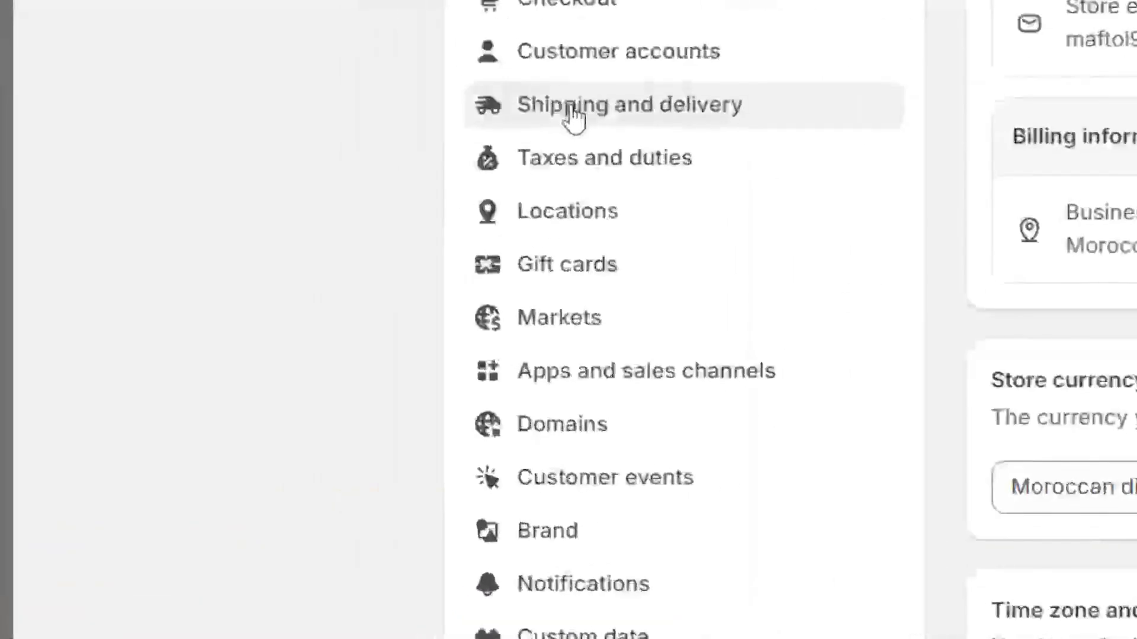
{"action": "left_click", "coordinate": [583, 112]}
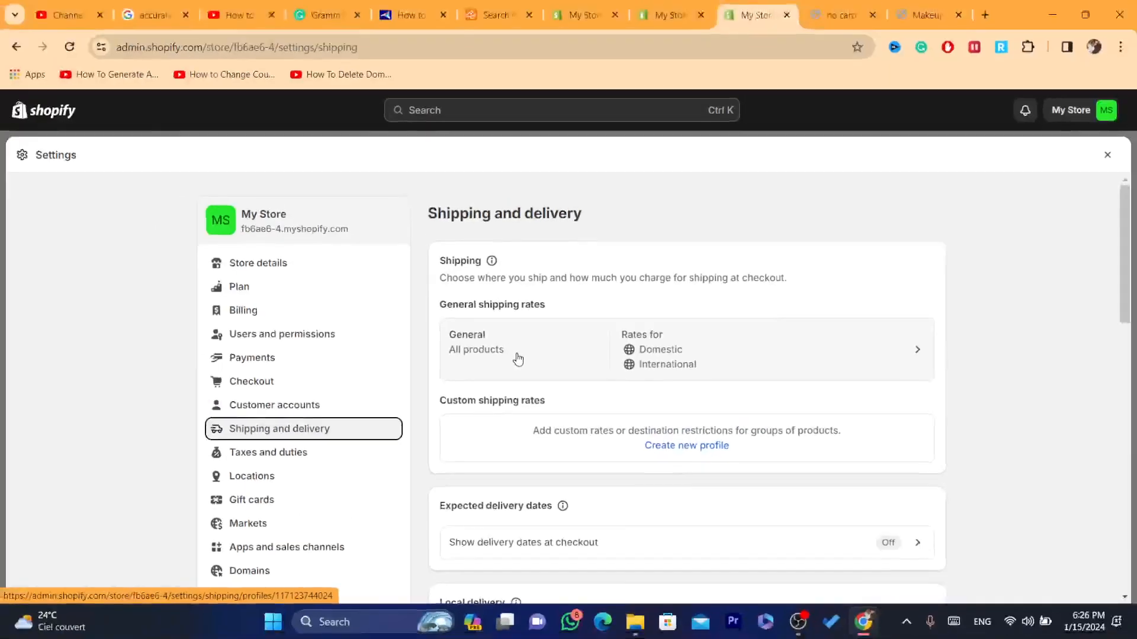
{"action": "left_click", "coordinate": [329, 199]}
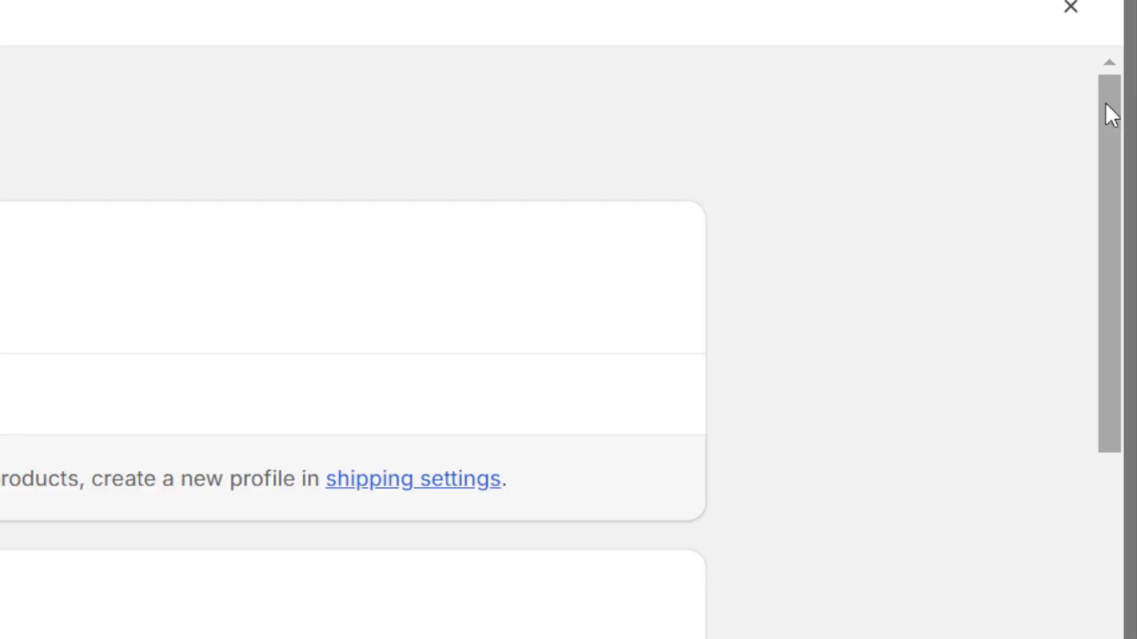
Go to the Markets settings from the profile's "Start shipping to more places" section.
{"action": "left_click_drag", "start_coordinate": [1123, 198], "coordinate": [1124, 204]}
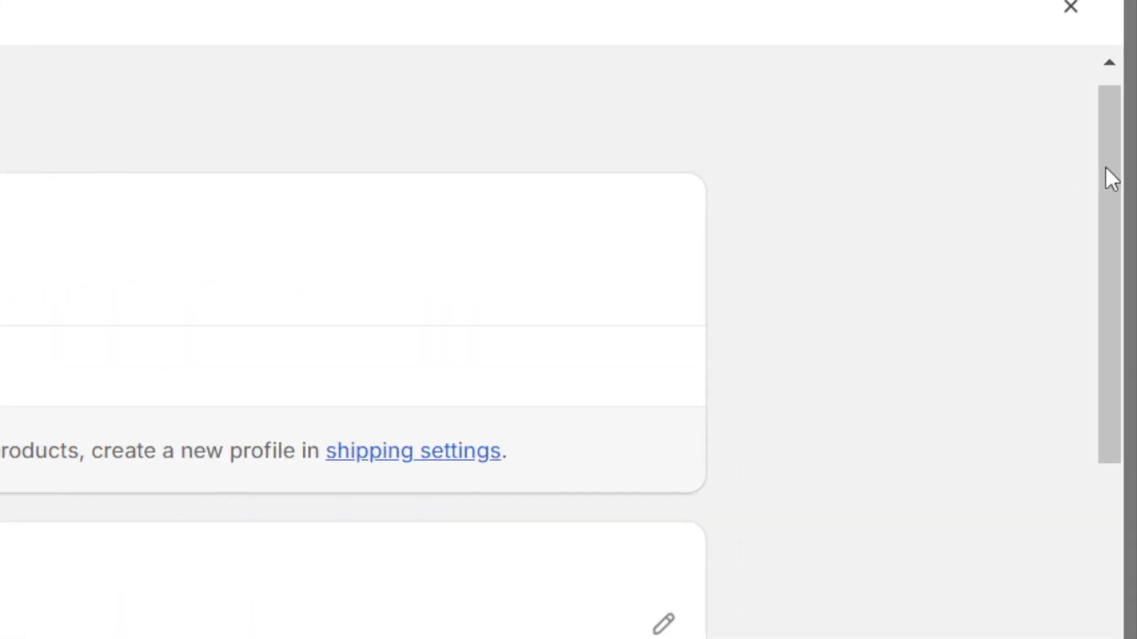
{"action": "left_click_drag", "start_coordinate": [1104, 168], "coordinate": [1111, 539]}
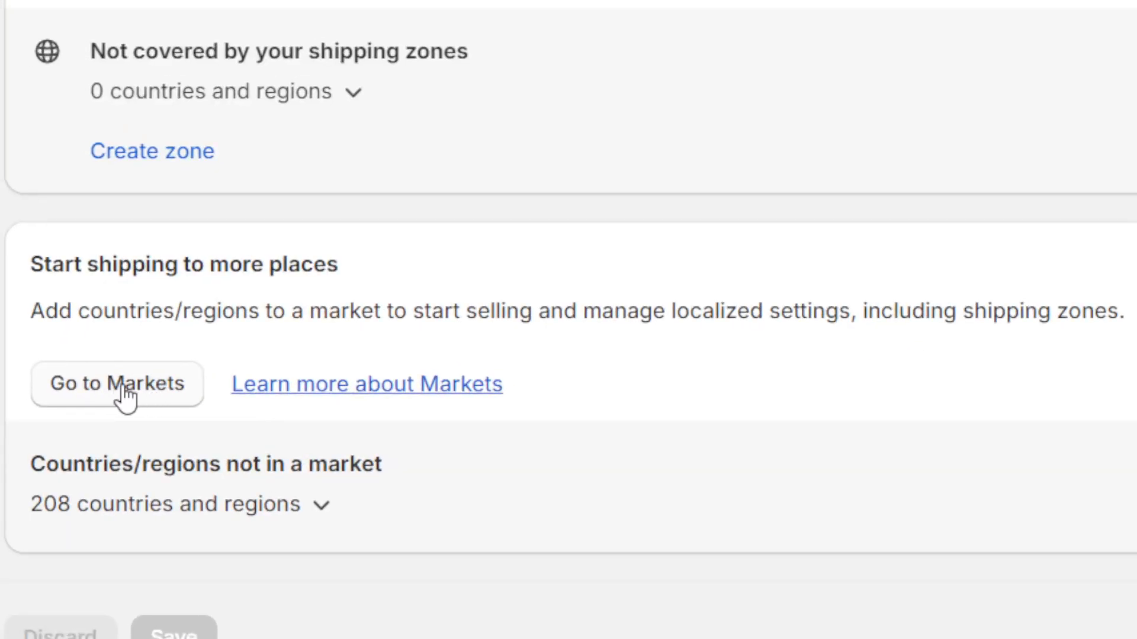
{"action": "left_click", "coordinate": [125, 386]}
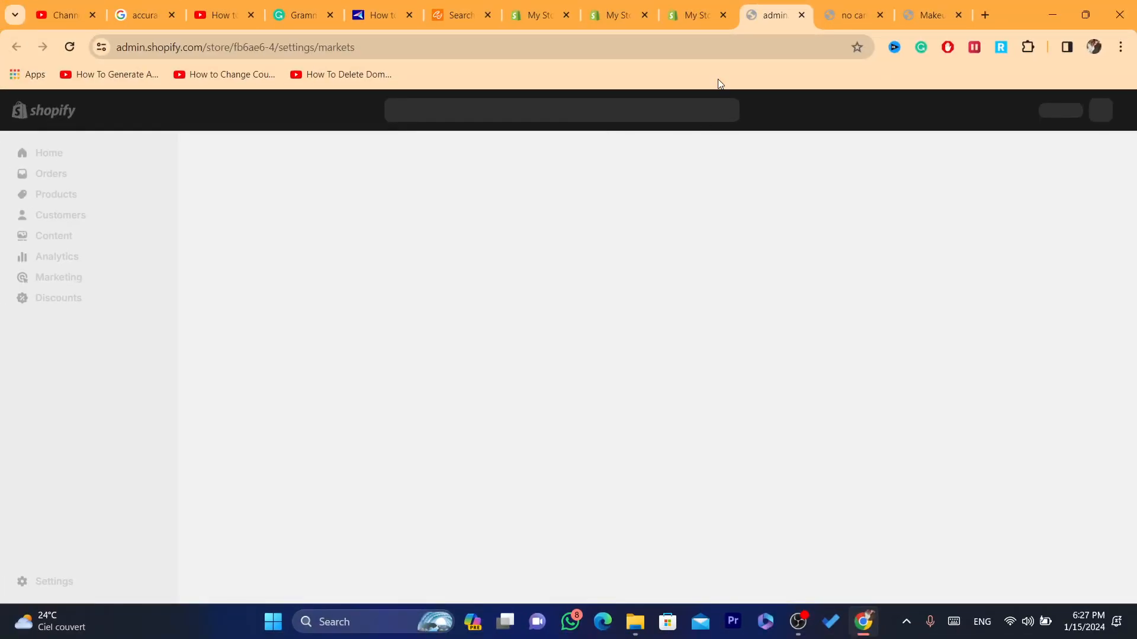
{"action": "left_click", "coordinate": [705, 43]}
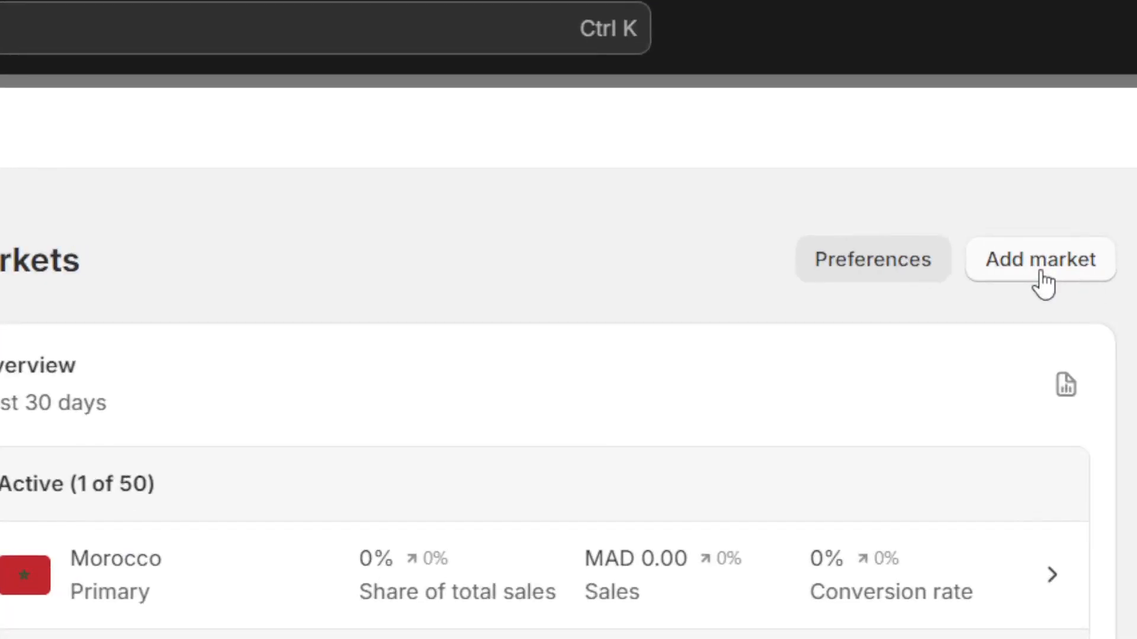
Start adding a market and name it "countries I would like to ship to".
{"action": "left_click", "coordinate": [913, 221]}
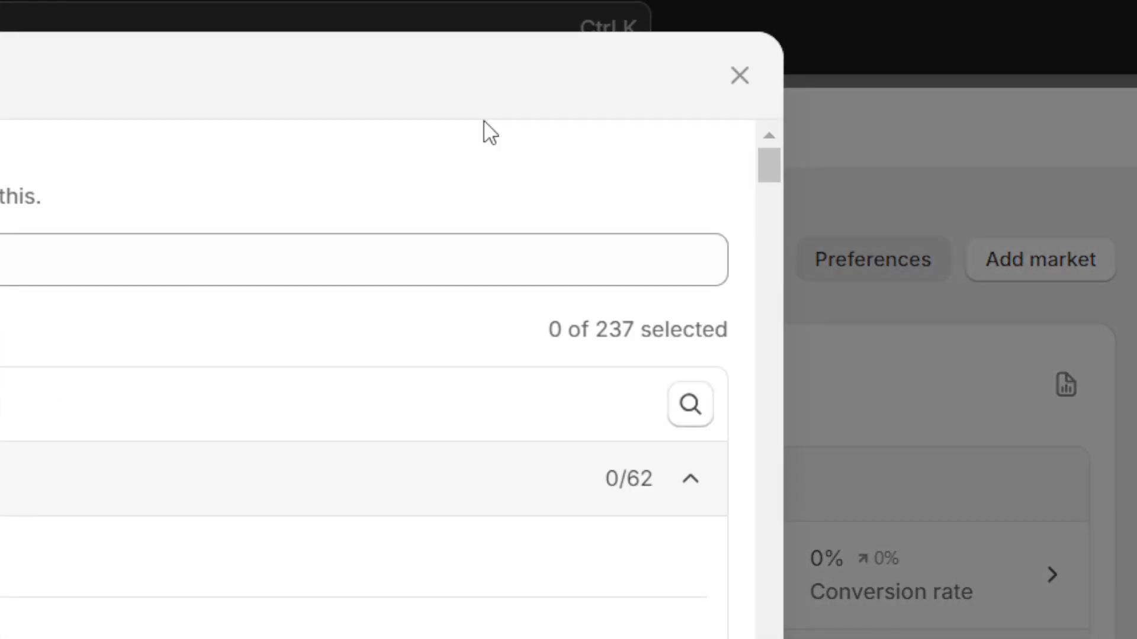
{"action": "left_click", "coordinate": [98, 262]}
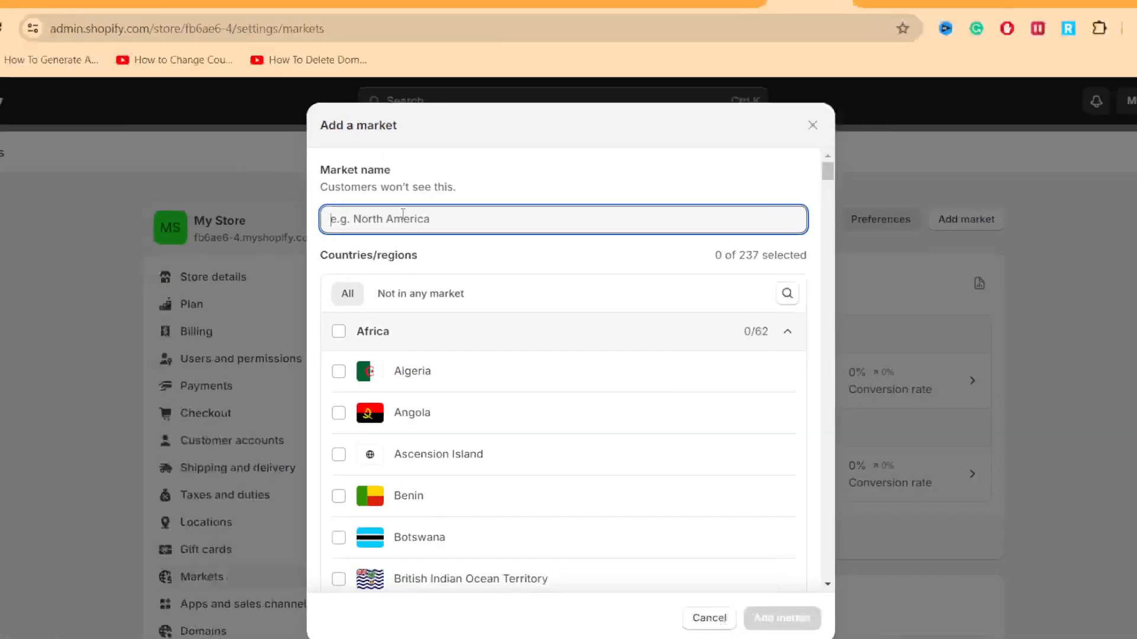
{"action": "type", "text": "co"}
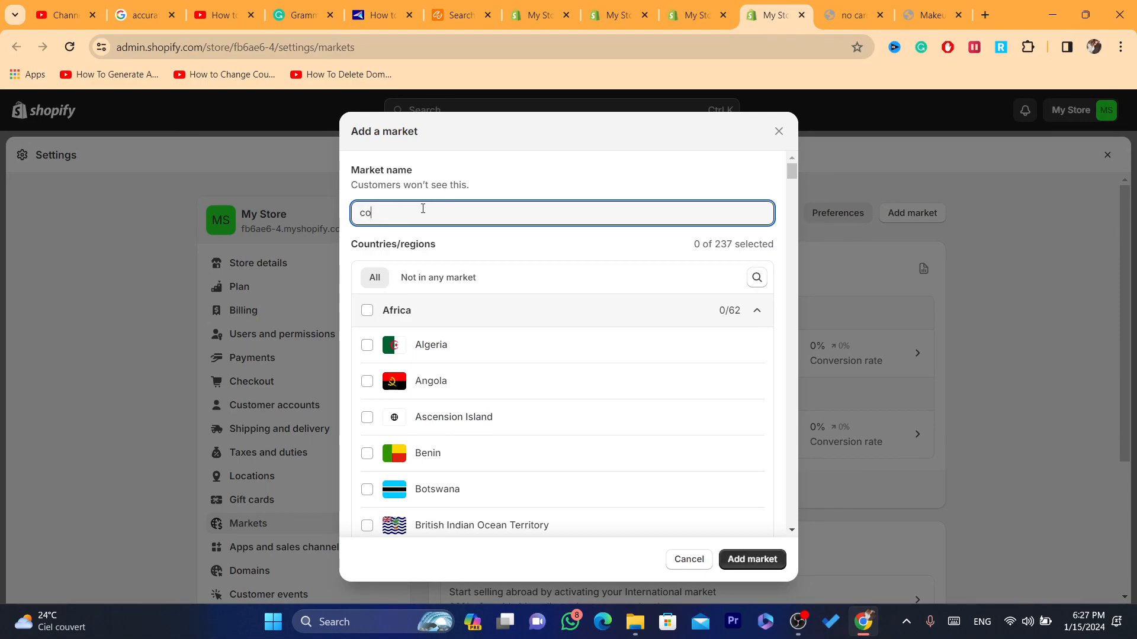
{"action": "type", "text": "untries I woul"}
{"action": "type", "text": "d like to ship to"}
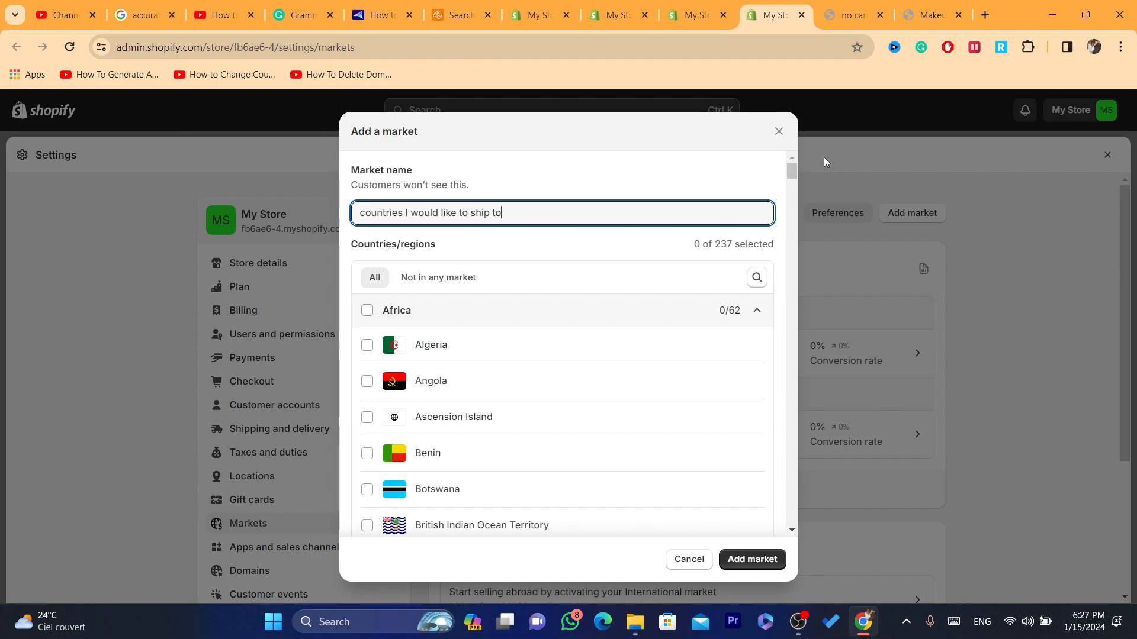
{"action": "left_click_drag", "start_coordinate": [795, 169], "coordinate": [795, 165]}
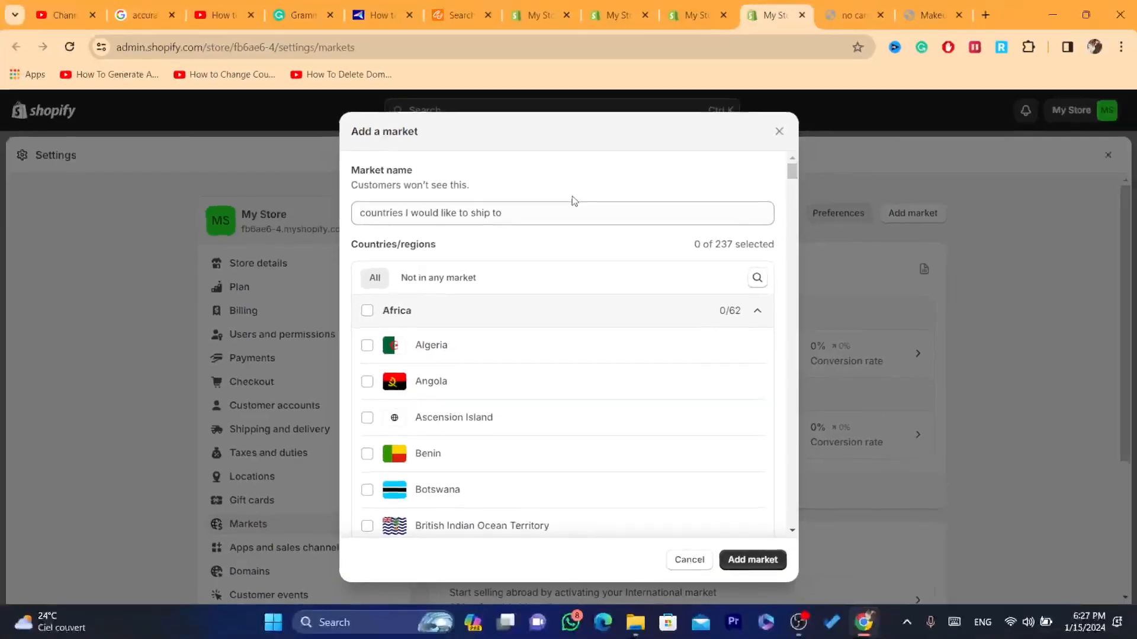
{"action": "scroll", "coordinate": [1131, 168], "scroll_direction": "down", "scroll_amount": 1}
{"action": "scroll", "coordinate": [791, 173], "scroll_direction": "down", "scroll_amount": 1}
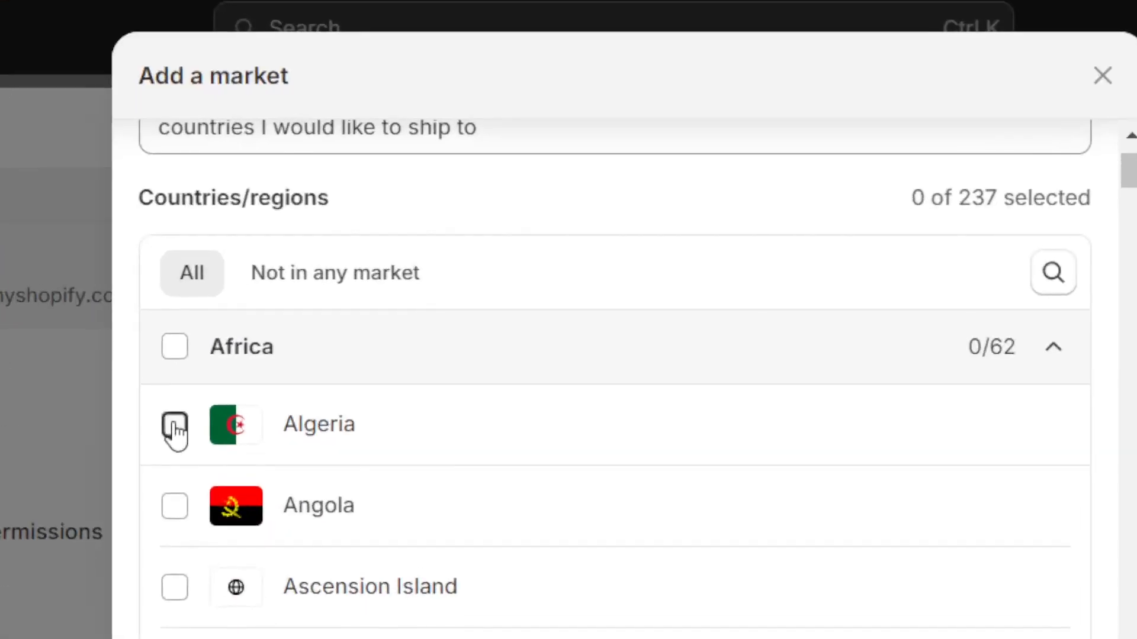
{"action": "left_click", "coordinate": [366, 287]}
{"action": "left_click", "coordinate": [174, 506]}
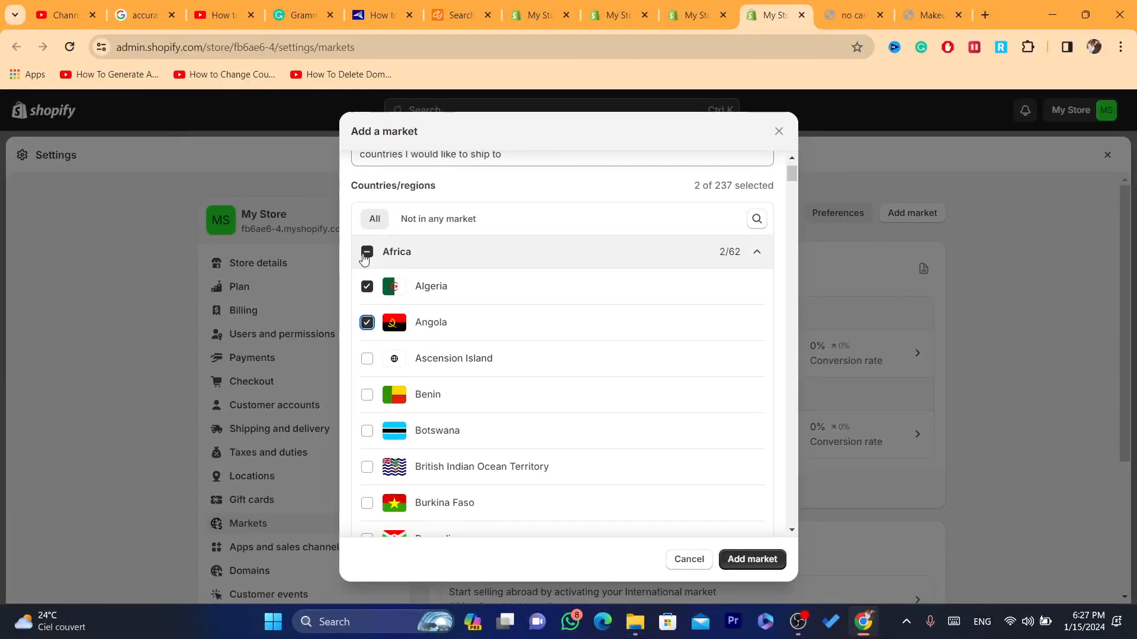
{"action": "left_click", "coordinate": [367, 253]}
{"action": "left_click", "coordinate": [367, 252]}
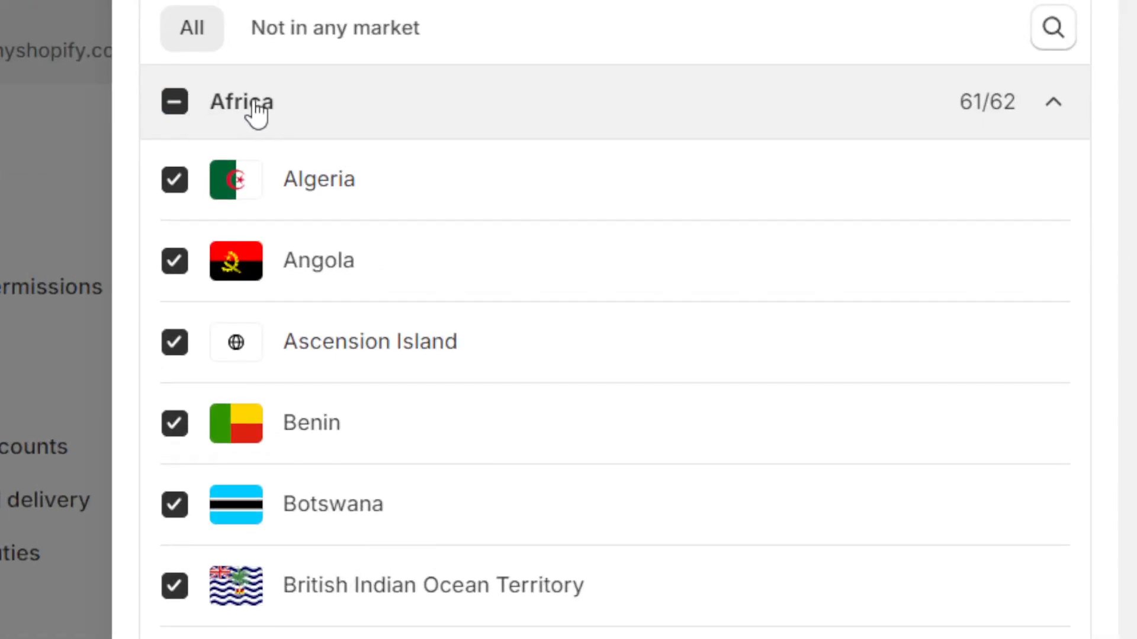
{"action": "left_click", "coordinate": [180, 104]}
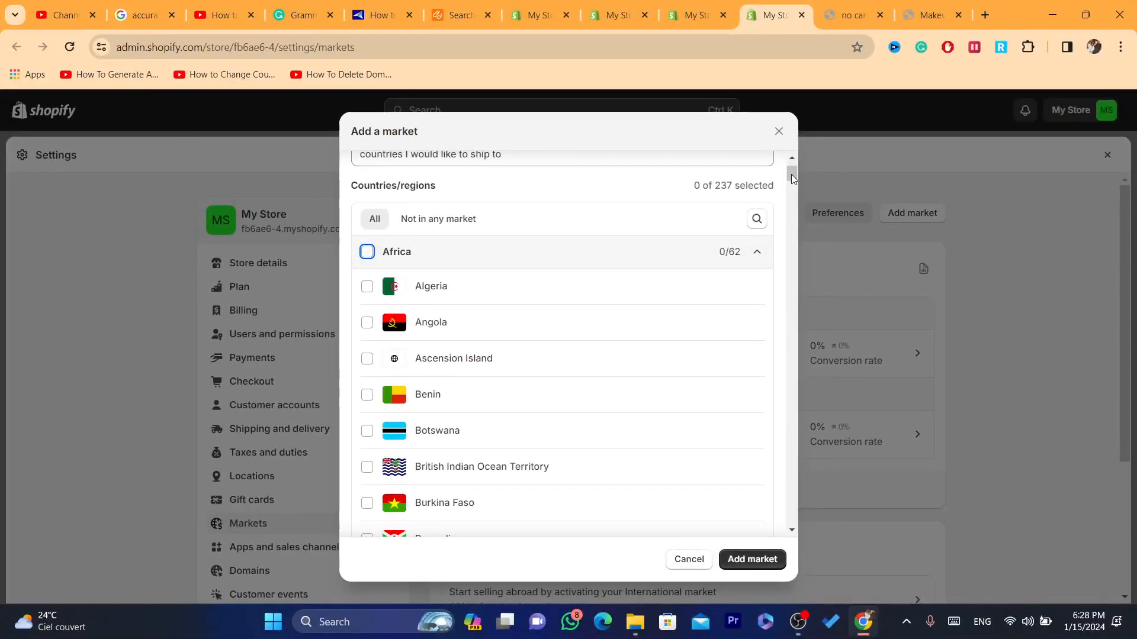
Include all countries and regions of Asia and Europe in the new market and add it.
{"action": "left_click_drag", "start_coordinate": [790, 174], "coordinate": [788, 266]}
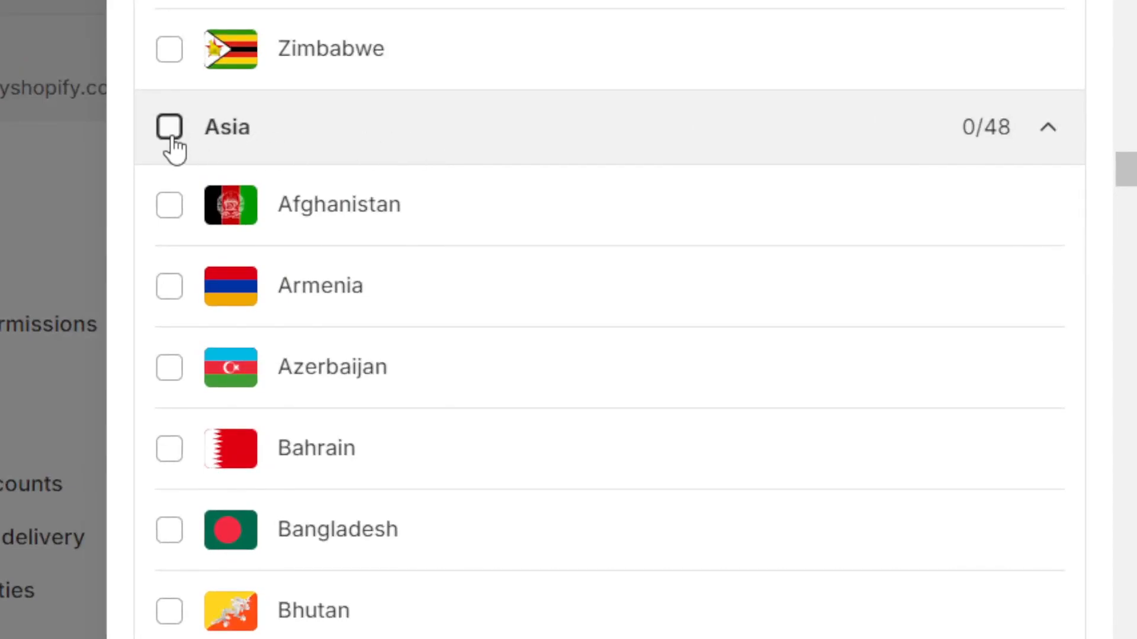
{"action": "left_click", "coordinate": [170, 135]}
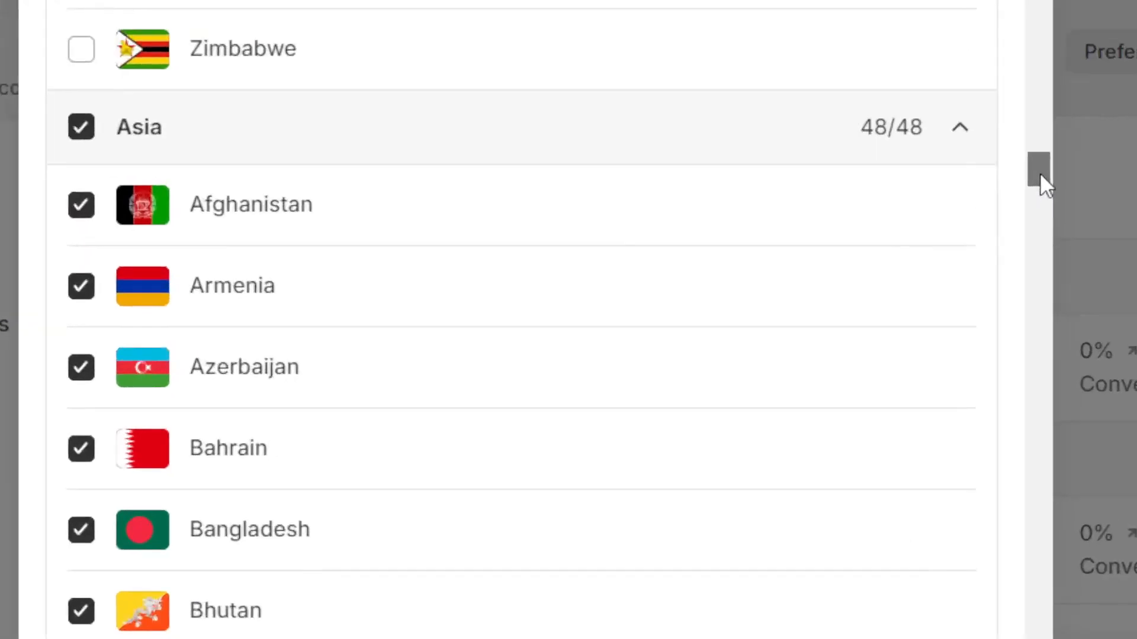
{"action": "left_click_drag", "start_coordinate": [793, 266], "coordinate": [791, 272]}
{"action": "left_click_drag", "start_coordinate": [1035, 188], "coordinate": [1024, 352]}
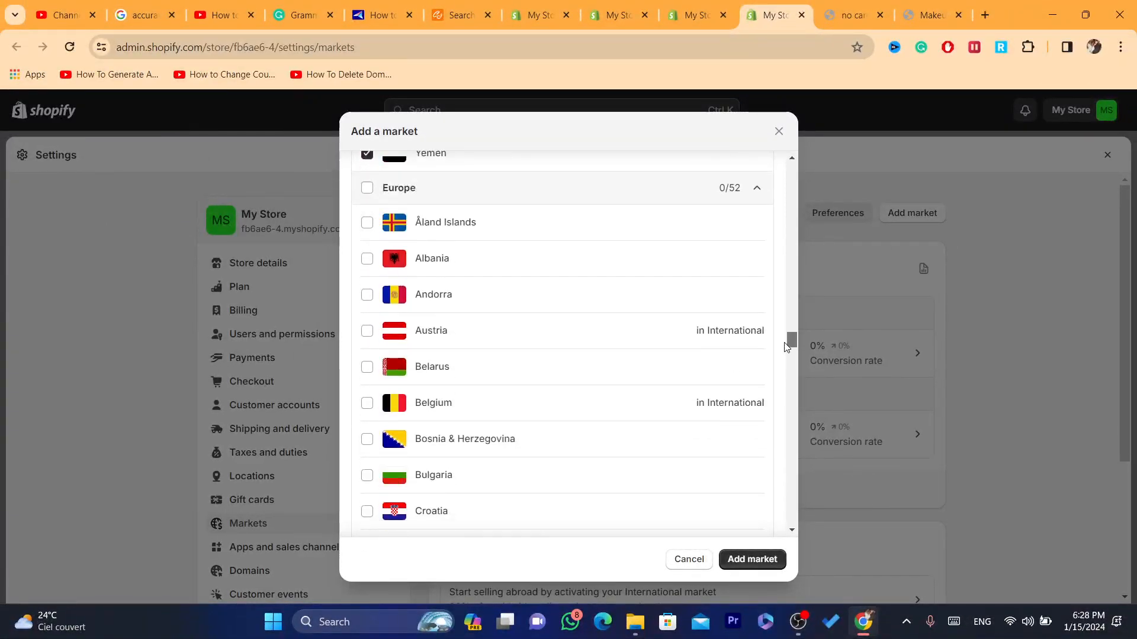
{"action": "left_click_drag", "start_coordinate": [787, 346], "coordinate": [786, 350]}
{"action": "left_click", "coordinate": [367, 173]}
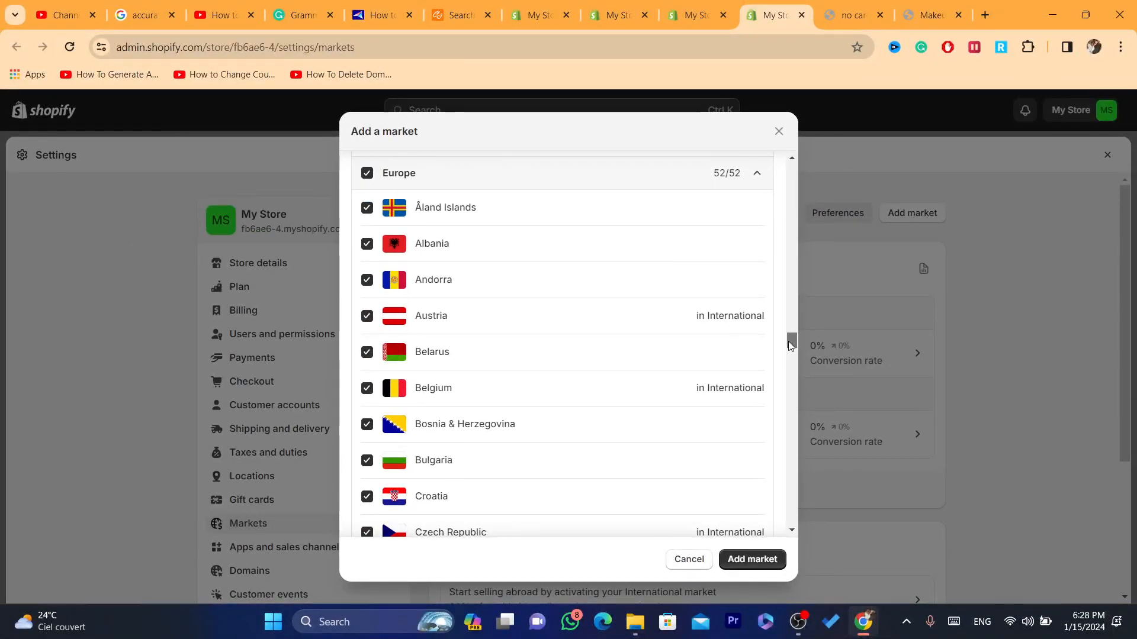
{"action": "left_click_drag", "start_coordinate": [787, 341], "coordinate": [789, 416]}
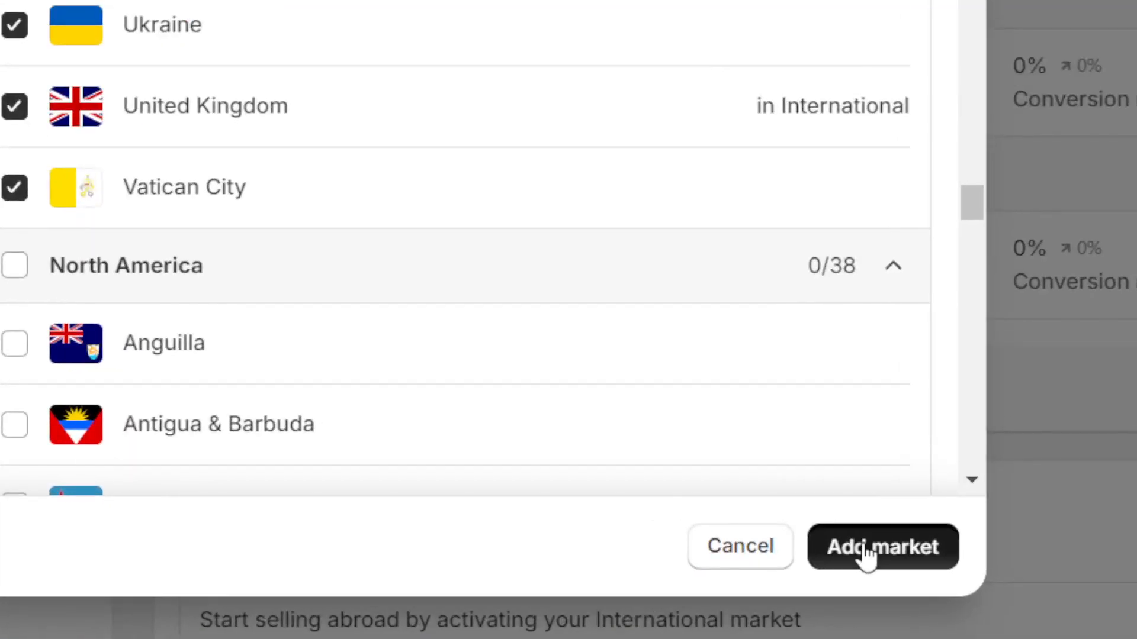
{"action": "left_click", "coordinate": [743, 558]}
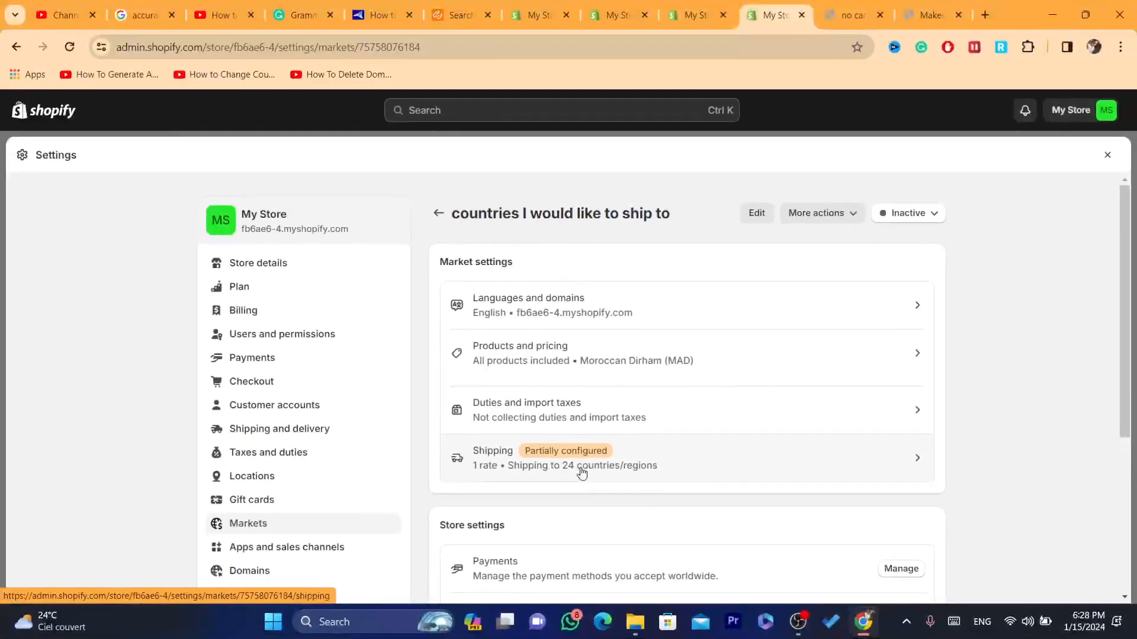
Open the new market's shipping settings and examine the missing-rates notice and the country list.
{"action": "left_click", "coordinate": [507, 464]}
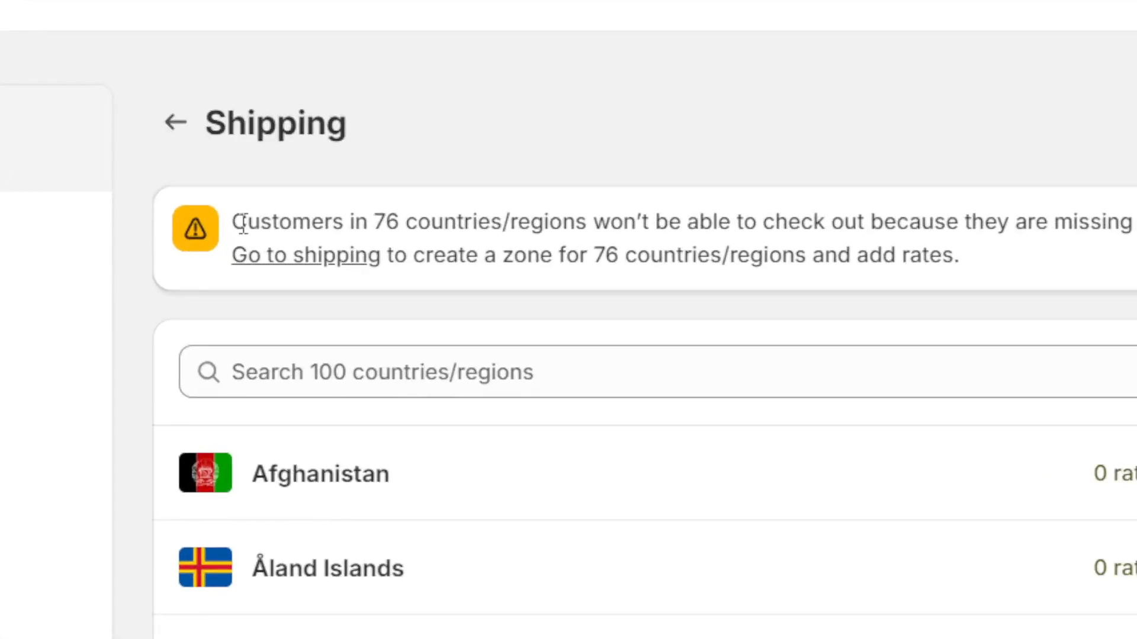
{"action": "left_click_drag", "start_coordinate": [244, 224], "coordinate": [531, 220]}
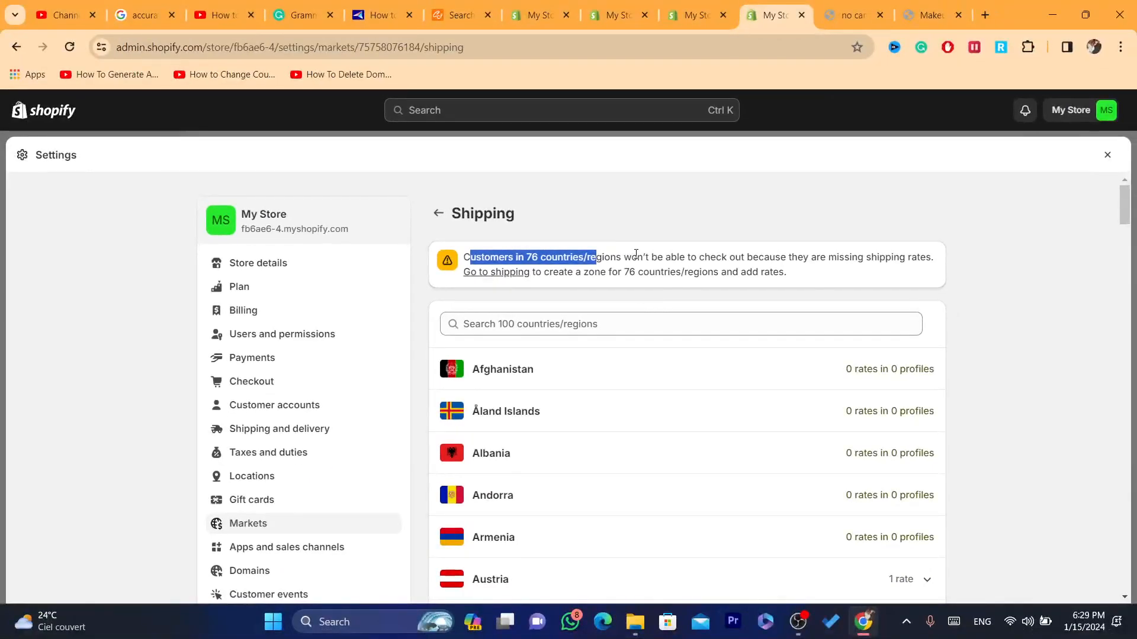
{"action": "left_click_drag", "start_coordinate": [769, 255], "coordinate": [900, 277]}
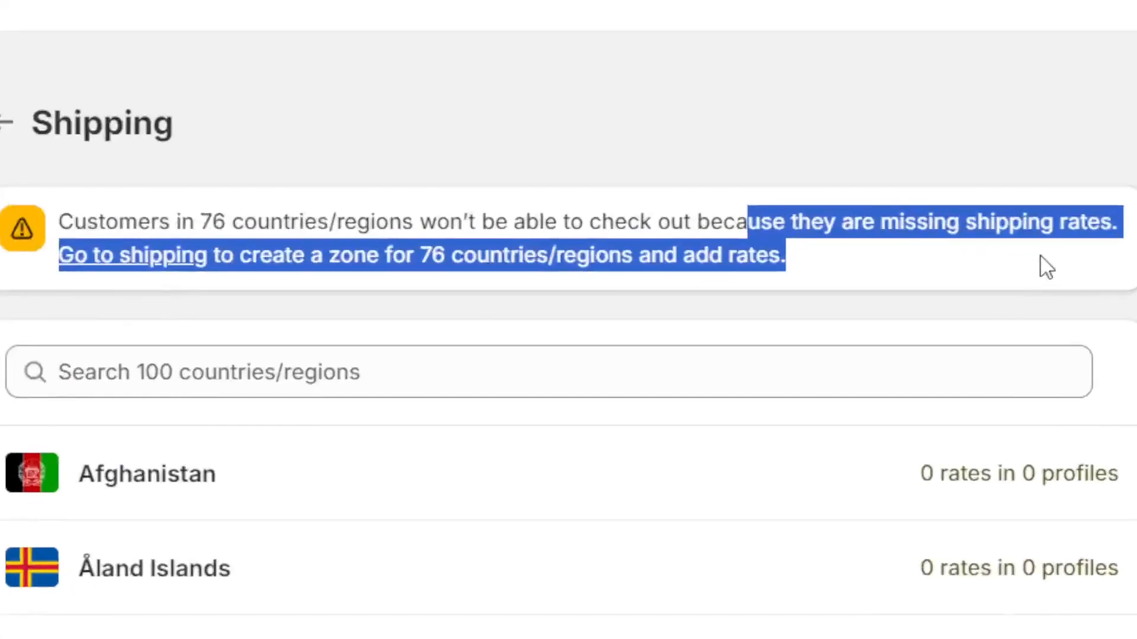
{"action": "scroll", "coordinate": [1105, 113], "scroll_direction": "down", "scroll_amount": 4}
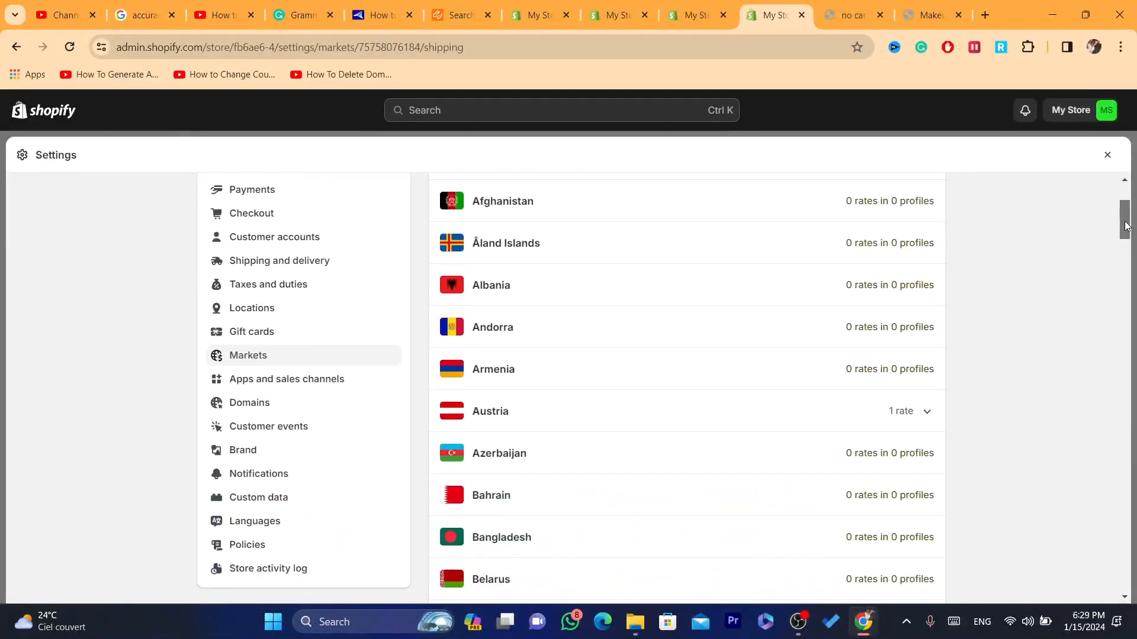
{"action": "mouse_move", "coordinate": [1127, 226]}
{"action": "left_mouse_down"}
{"action": "mouse_move", "coordinate": [1126, 267]}
{"action": "mouse_move", "coordinate": [1128, 203]}
{"action": "left_mouse_up"}
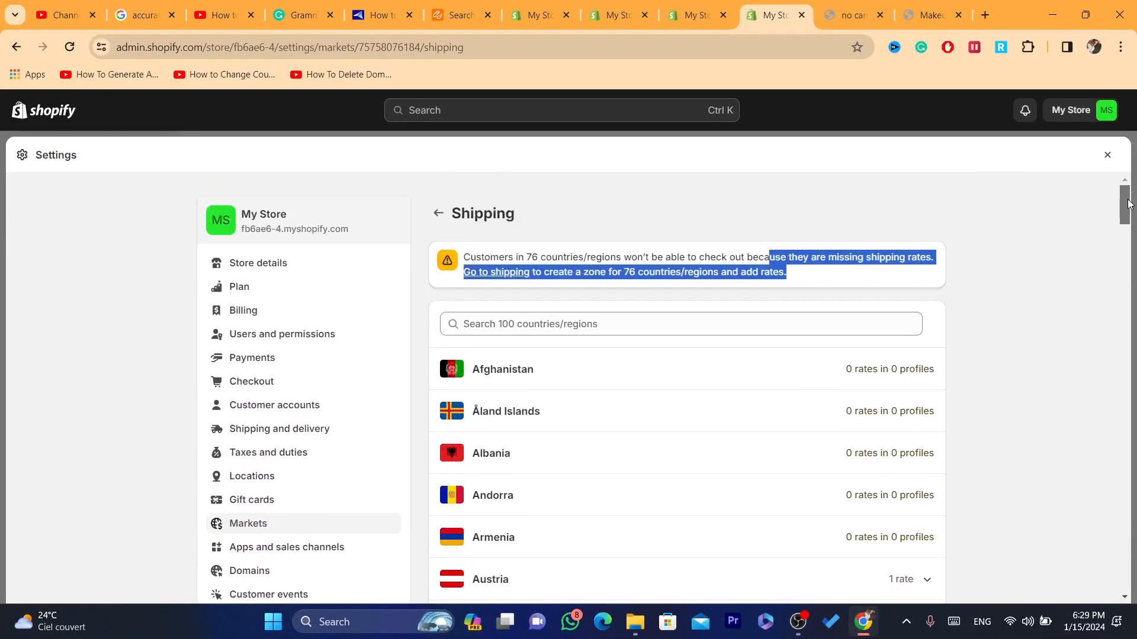
{"action": "left_click", "coordinate": [537, 253]}
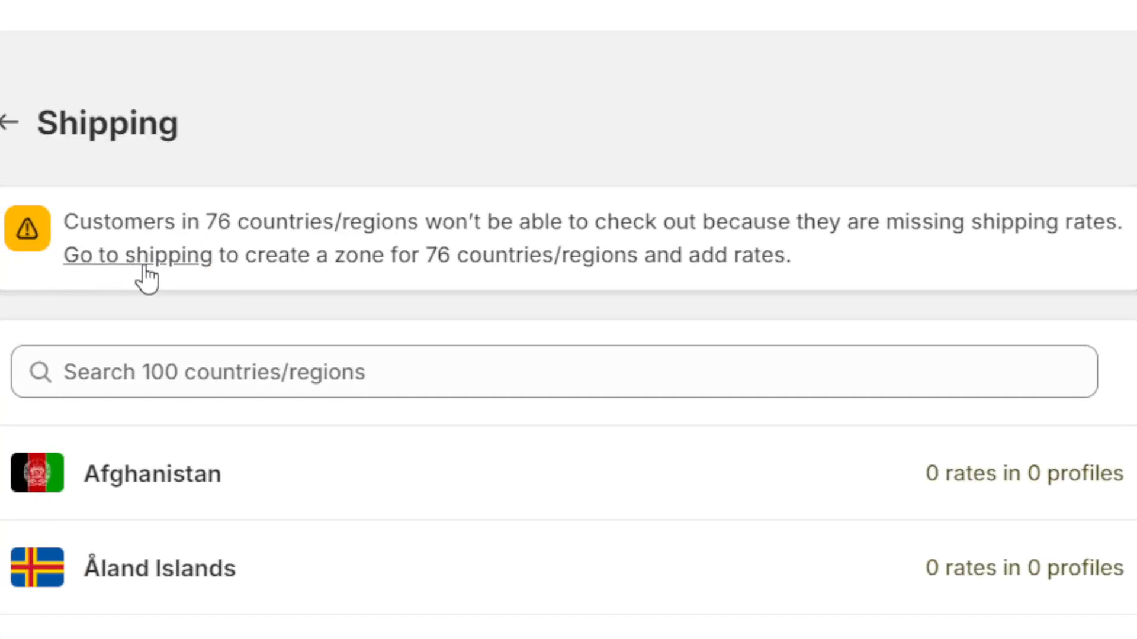
Go to the shipping settings, open the General profile and find the section of countries not covered by shipping zones.
{"action": "left_click", "coordinate": [127, 260]}
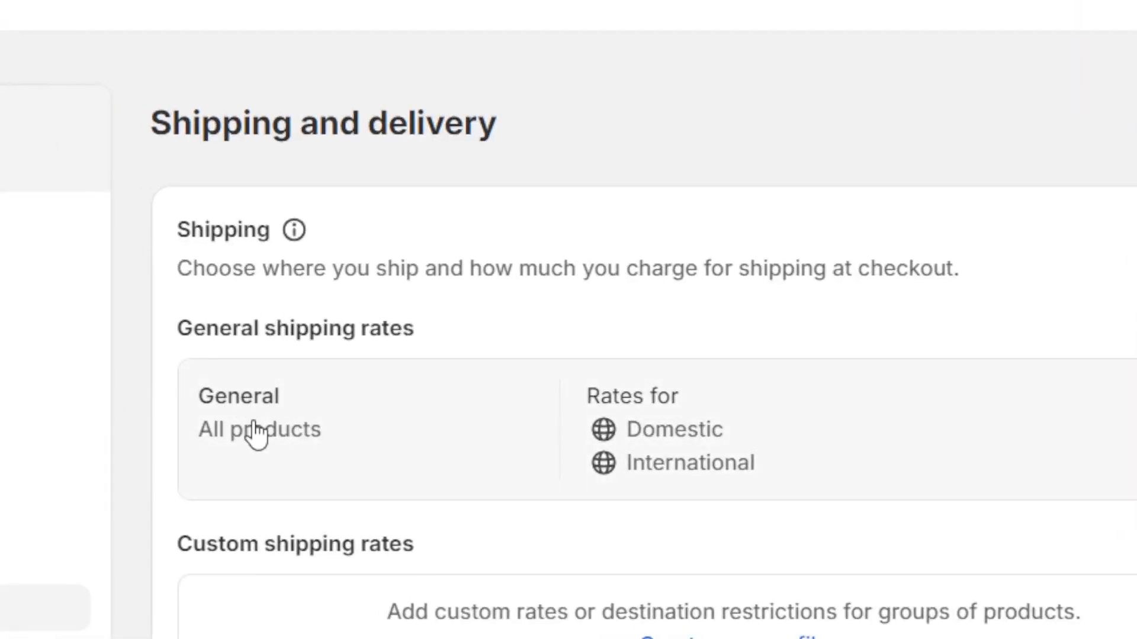
{"action": "left_click", "coordinate": [232, 421]}
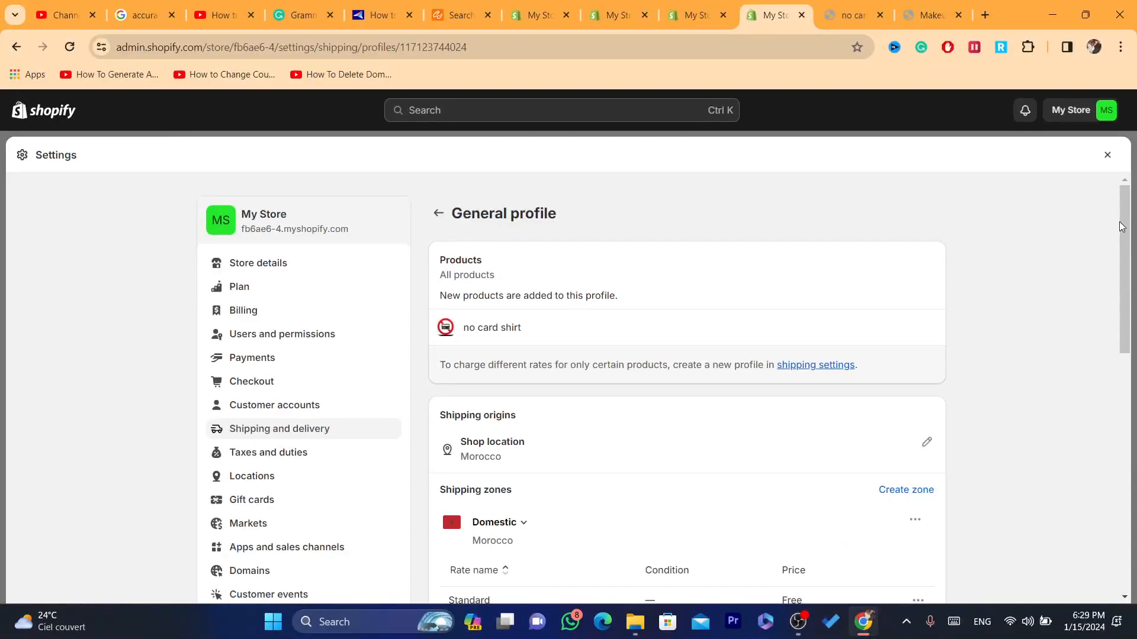
{"action": "scroll", "coordinate": [1128, 316], "scroll_direction": "down", "scroll_amount": 4}
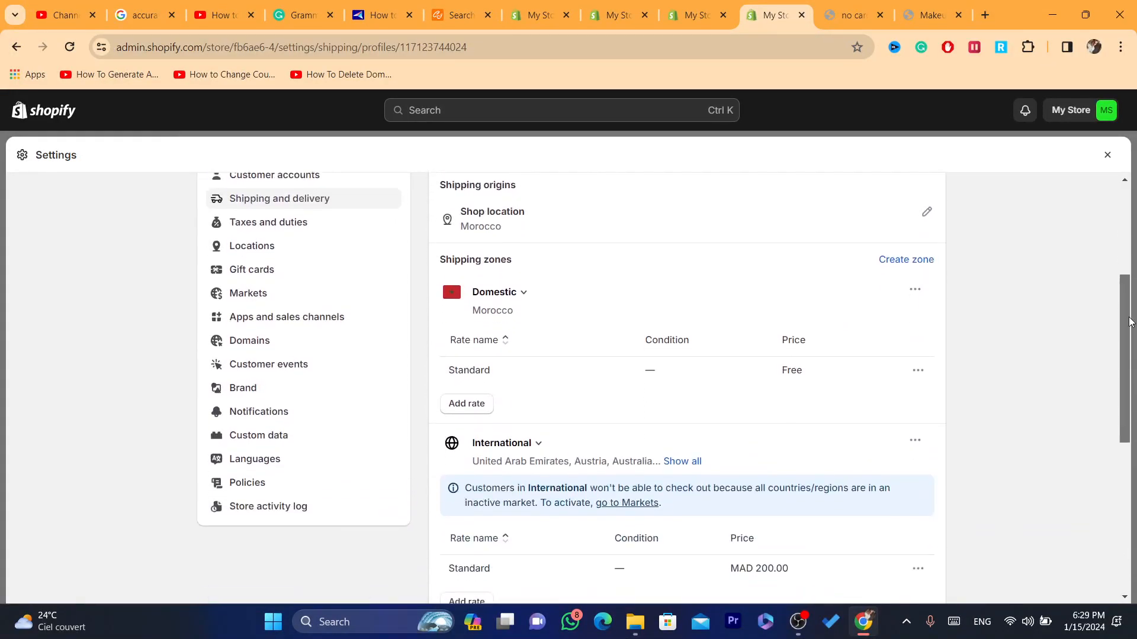
{"action": "scroll", "coordinate": [1128, 317], "scroll_direction": "down", "scroll_amount": 4}
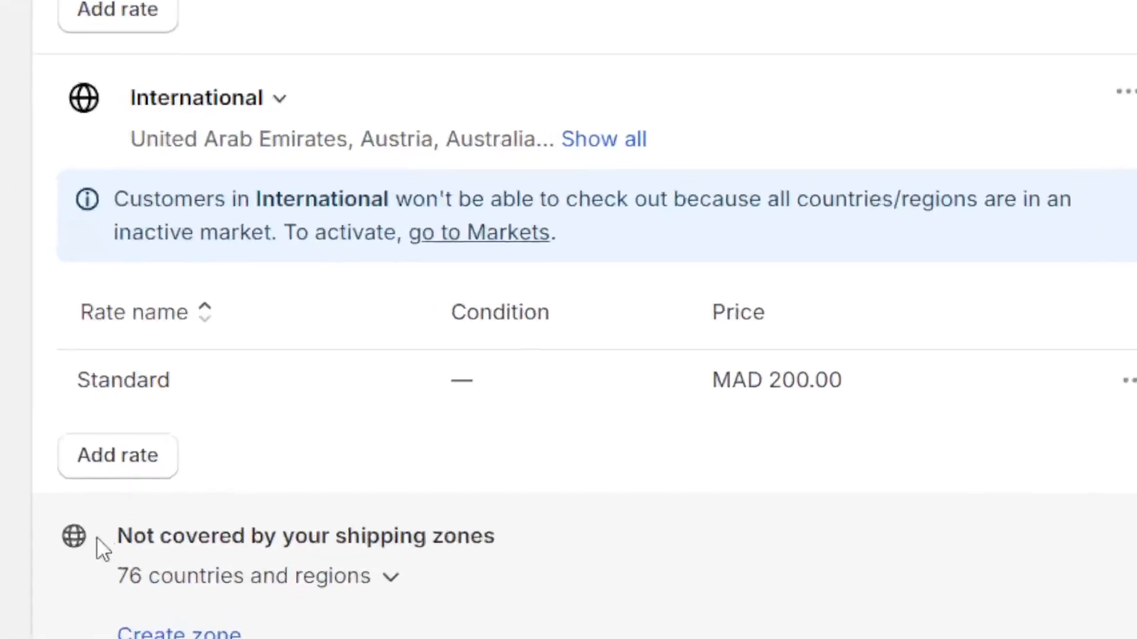
{"action": "left_click_drag", "start_coordinate": [95, 536], "coordinate": [516, 517]}
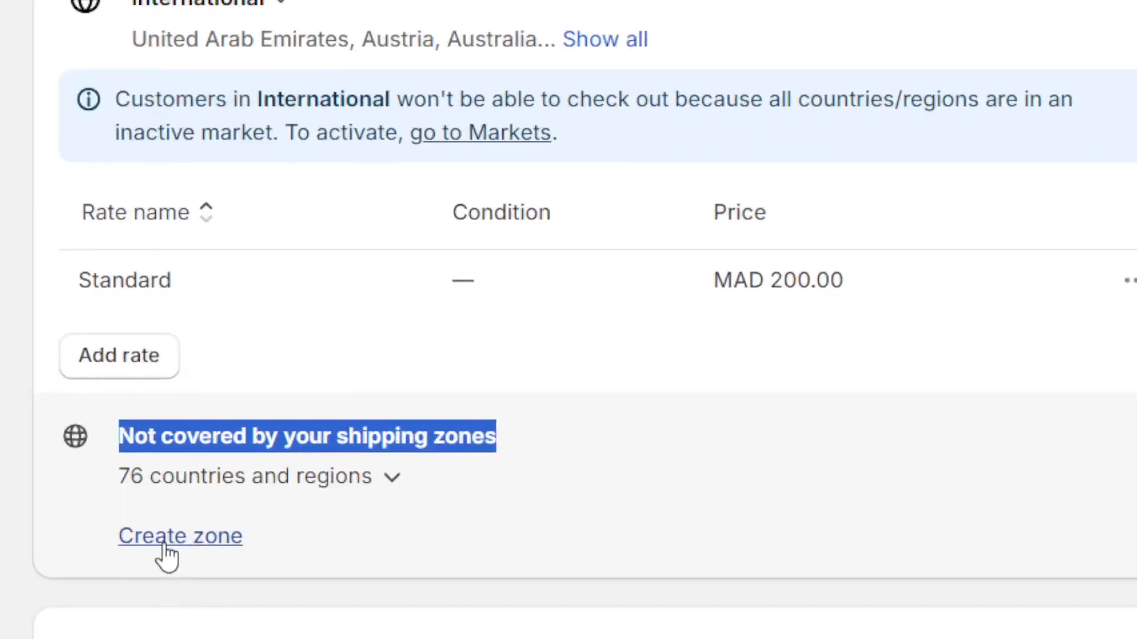
Create a shipping zone named "same" that includes every country of the "countries I would like to ship to" market.
{"action": "left_click", "coordinate": [168, 548]}
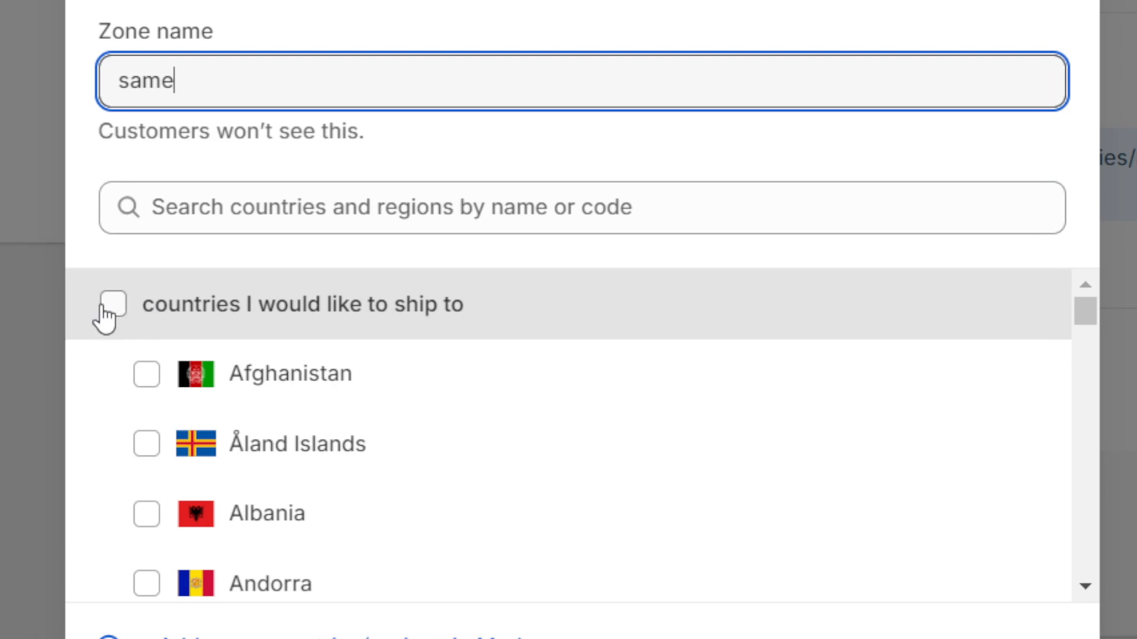
{"action": "left_click", "coordinate": [114, 308]}
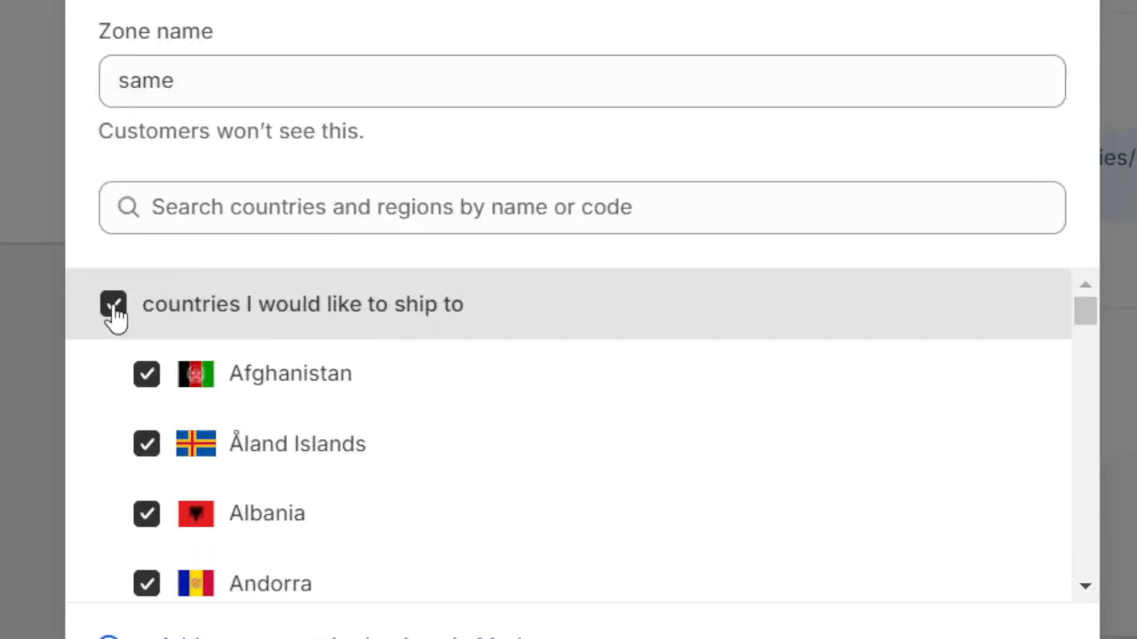
{"action": "left_click", "coordinate": [981, 509]}
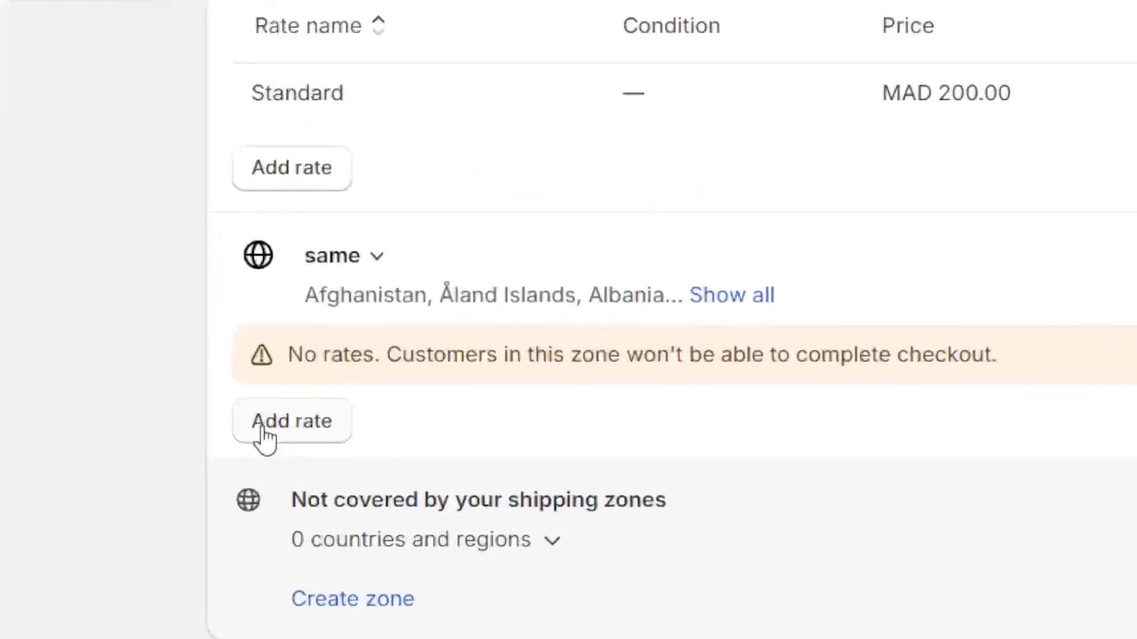
Add a flat rate named Standard at MAD 200 to the "same" zone and save the shipping profile.
{"action": "left_click", "coordinate": [261, 430]}
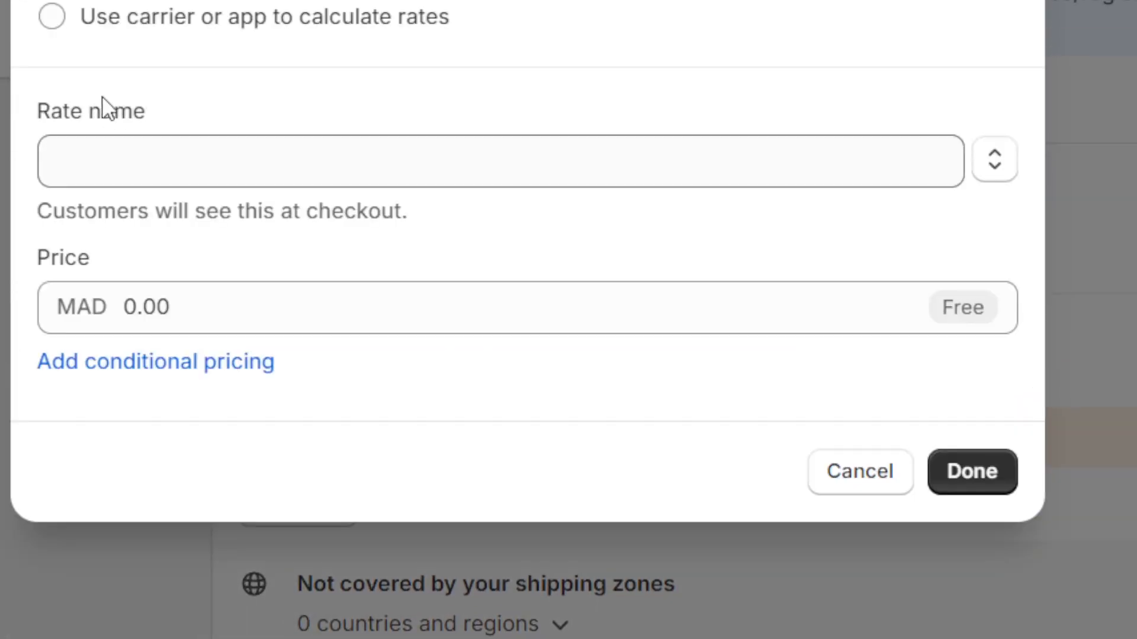
{"action": "left_click", "coordinate": [109, 155]}
{"action": "left_click", "coordinate": [128, 224]}
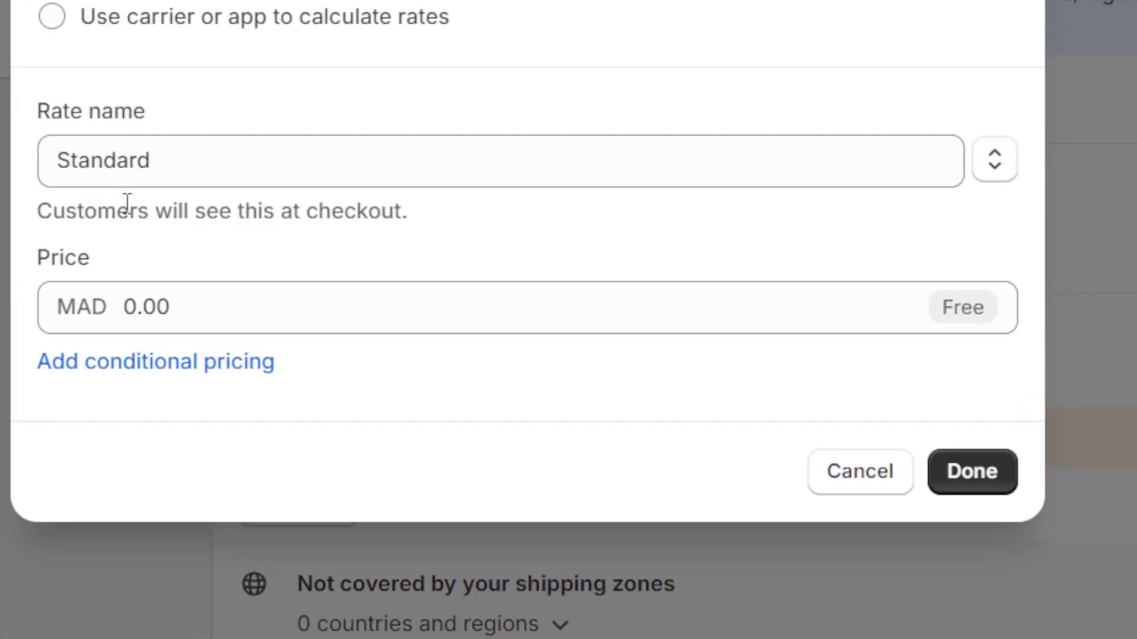
{"action": "left_click_drag", "start_coordinate": [123, 307], "coordinate": [161, 291]}
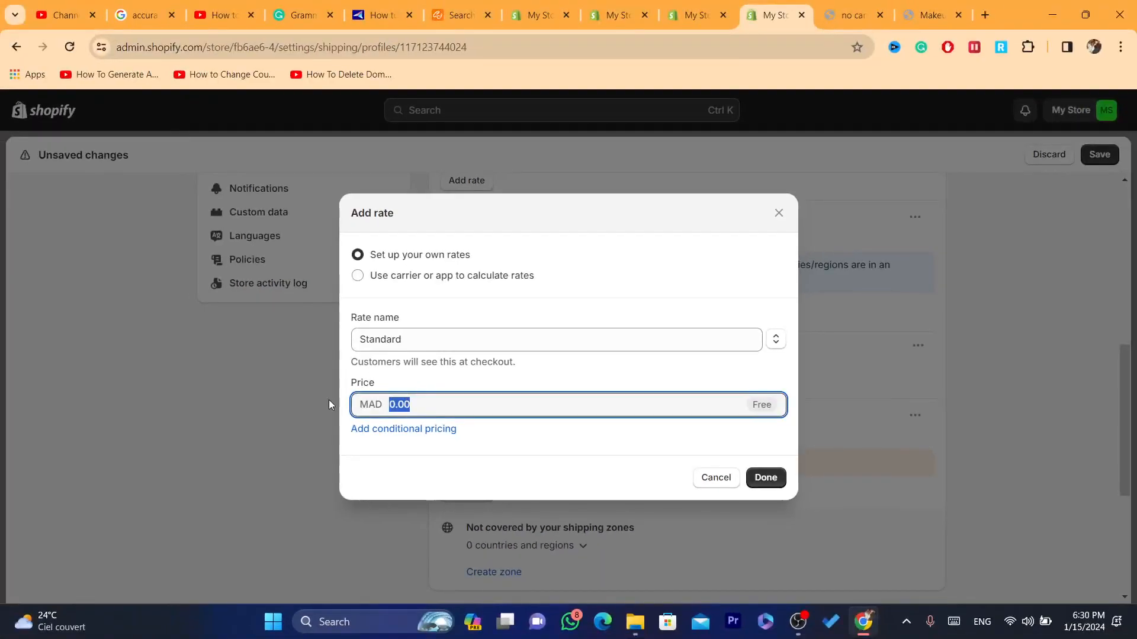
{"action": "type", "text": "200"}
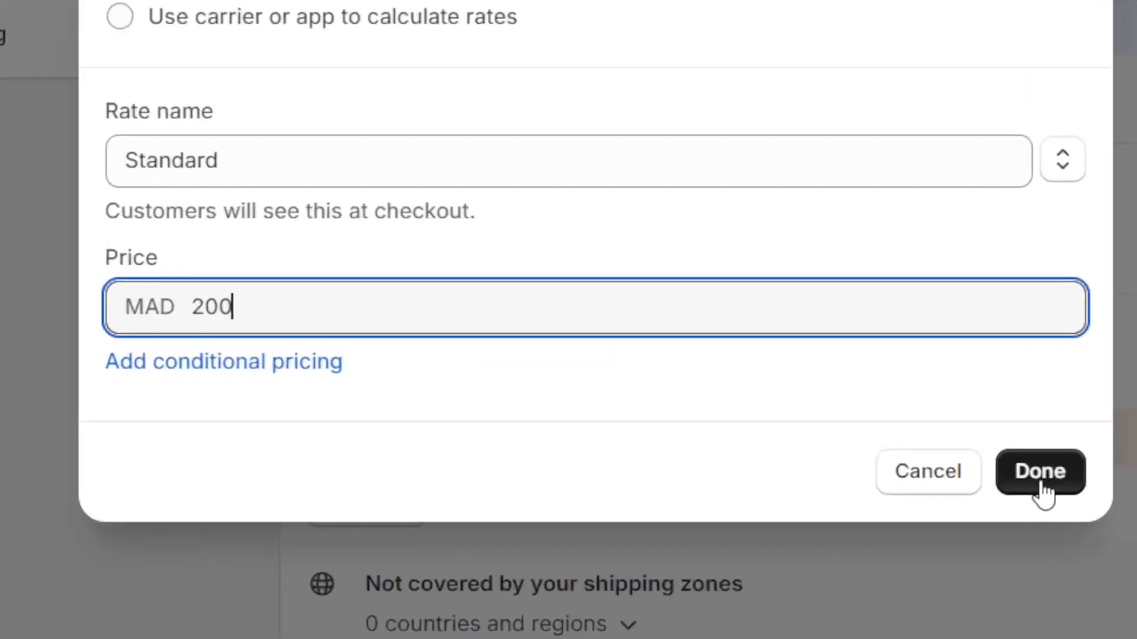
{"action": "left_click", "coordinate": [766, 478]}
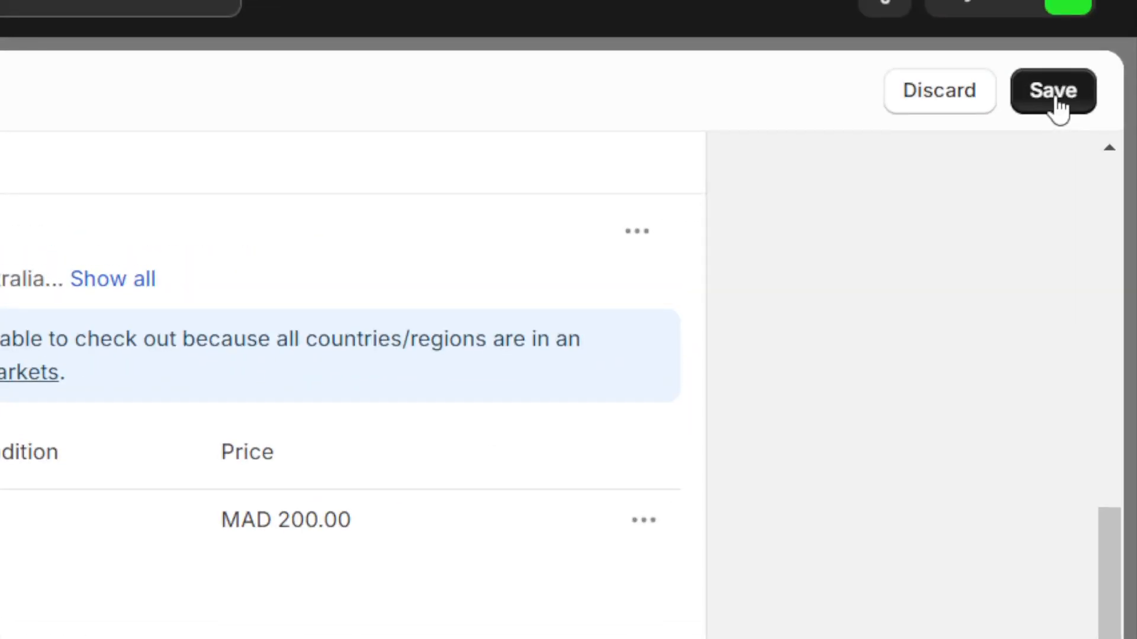
{"action": "left_click", "coordinate": [1055, 97]}
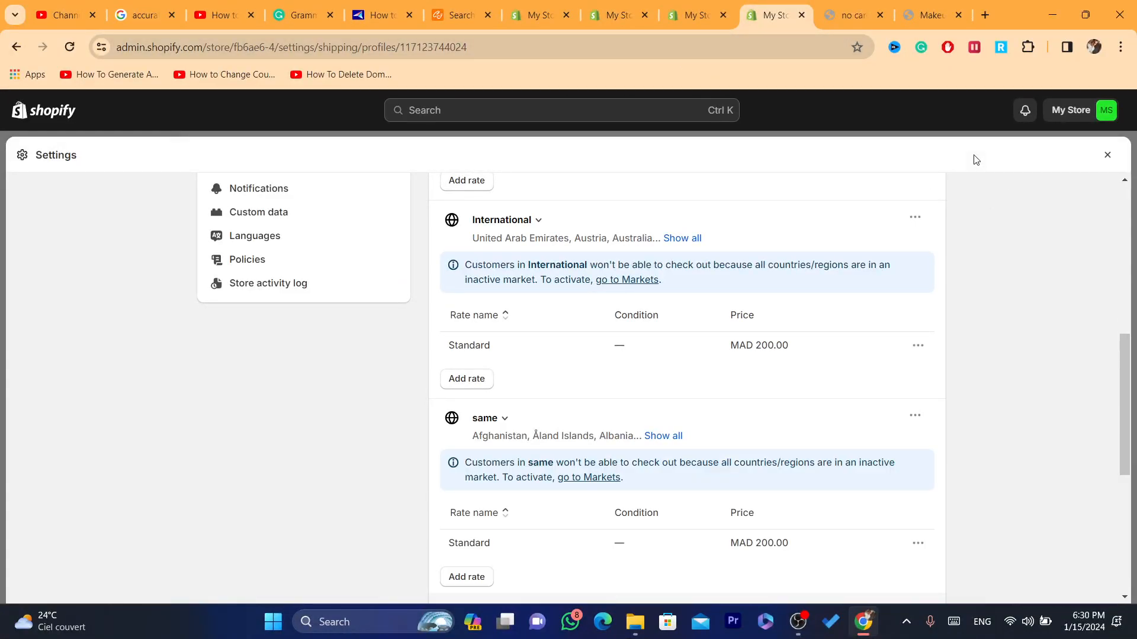
Leave the shipping profile and open the "countries I would like to ship to" market from the Markets settings.
{"action": "left_click_drag", "start_coordinate": [1127, 417], "coordinate": [1118, 175]}
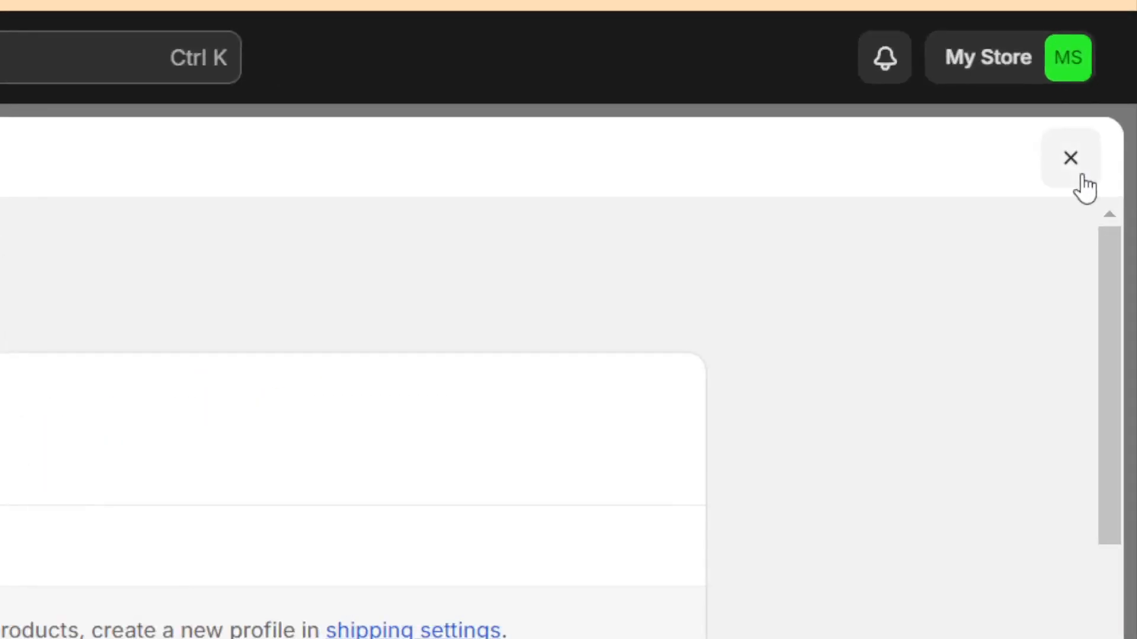
{"action": "left_click", "coordinate": [1109, 156]}
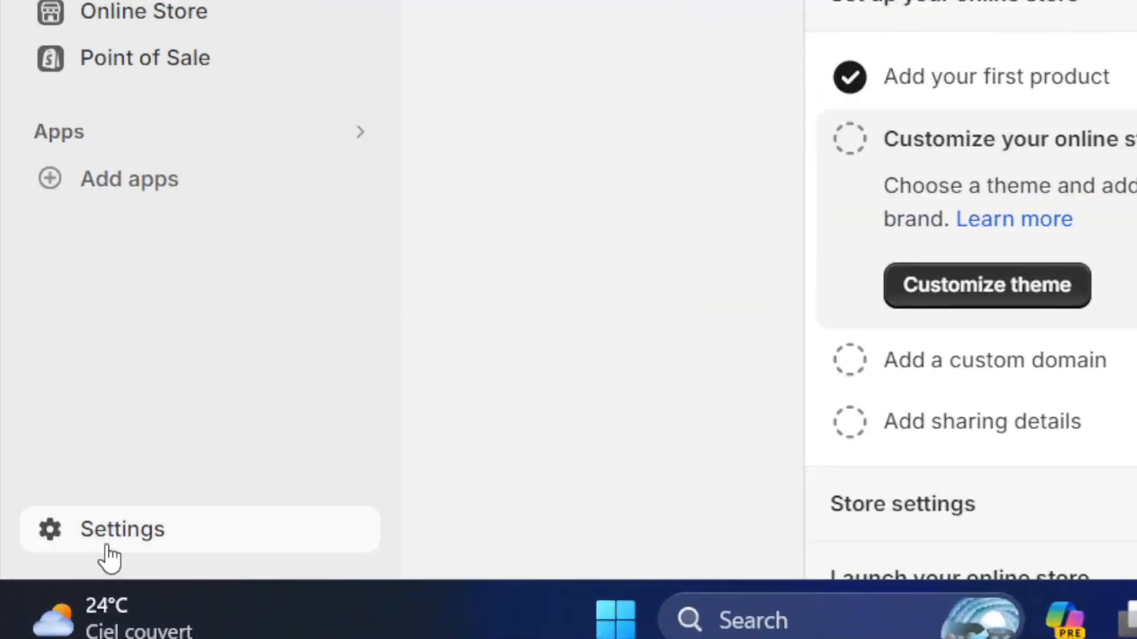
{"action": "left_click", "coordinate": [108, 550]}
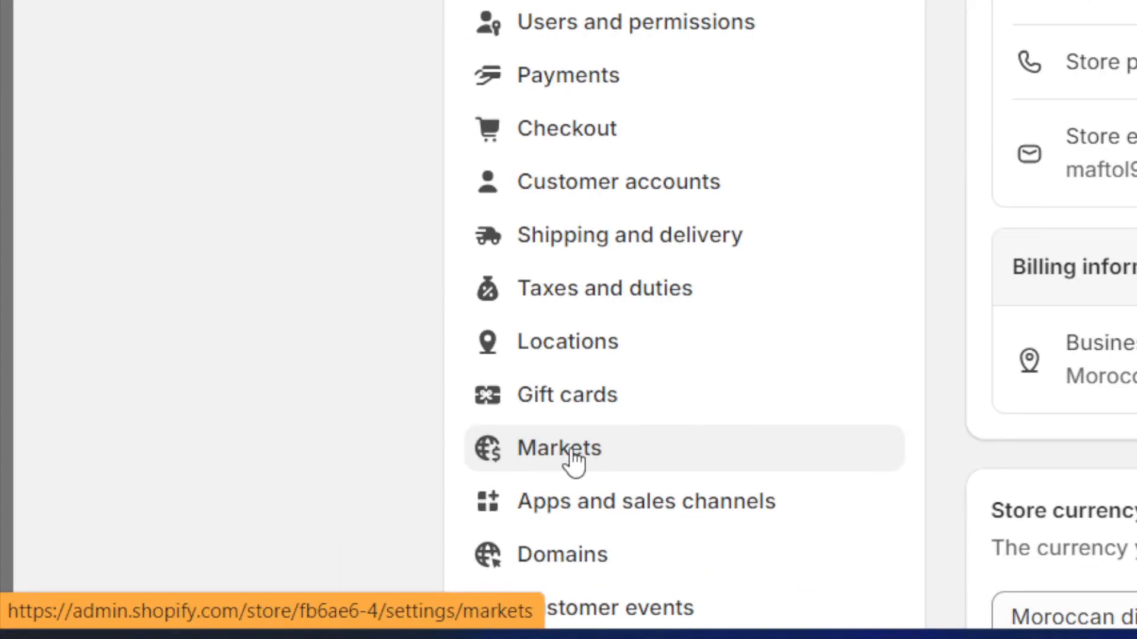
{"action": "left_click", "coordinate": [561, 456]}
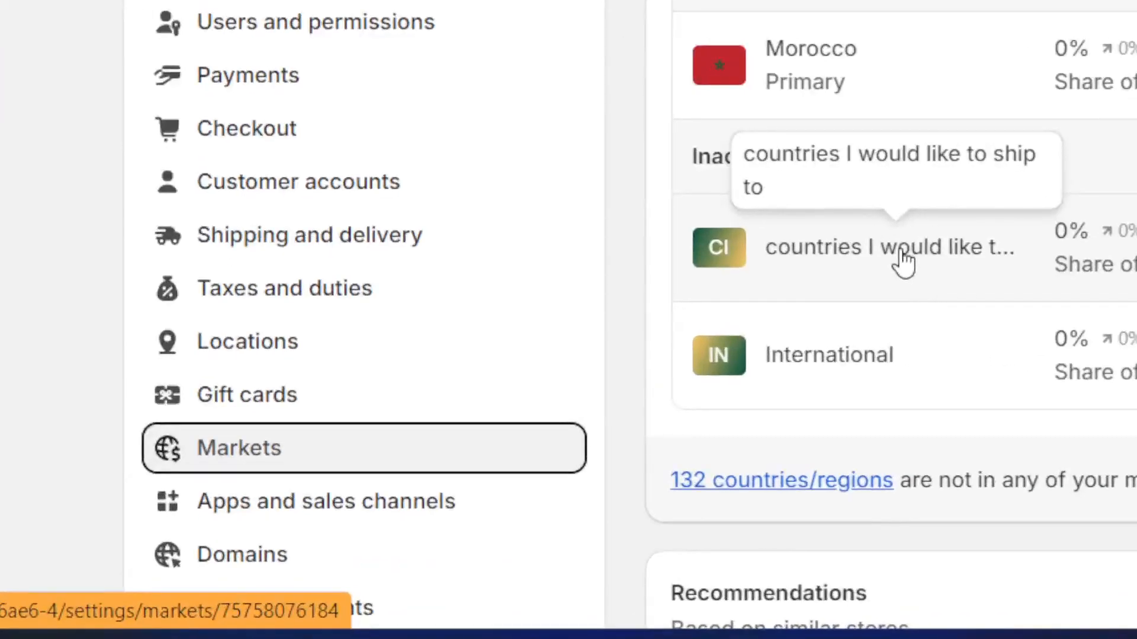
{"action": "left_click", "coordinate": [543, 440]}
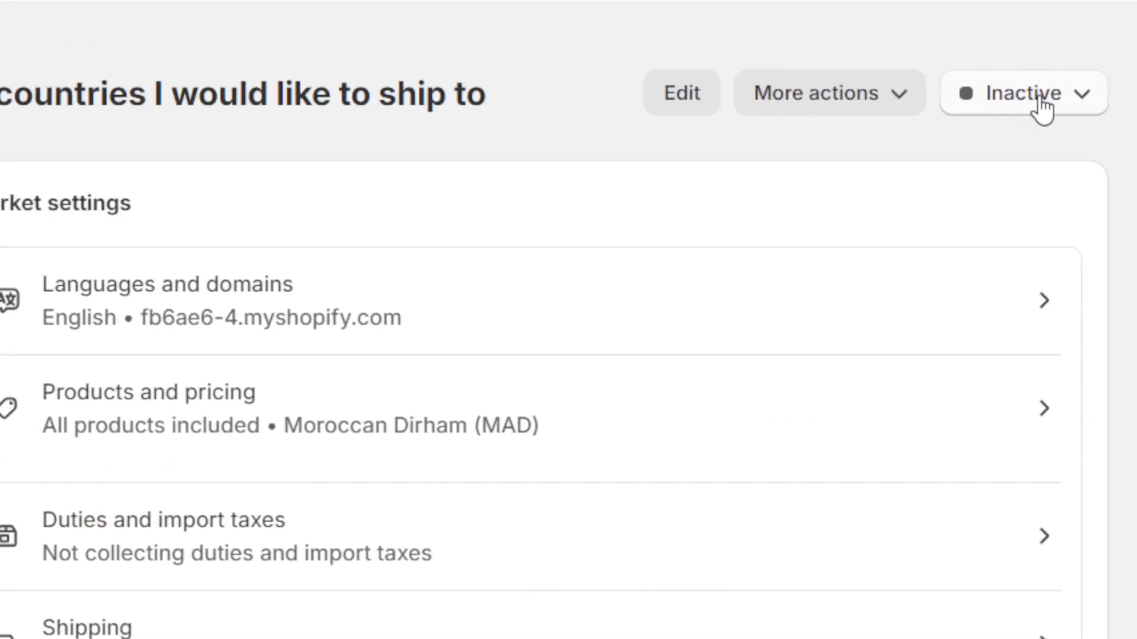
Set the market's status to Active, save the change, dismiss the recommendation dialog and close the settings.
{"action": "left_click", "coordinate": [1036, 108]}
{"action": "left_click", "coordinate": [1014, 109]}
{"action": "left_click", "coordinate": [1014, 109]}
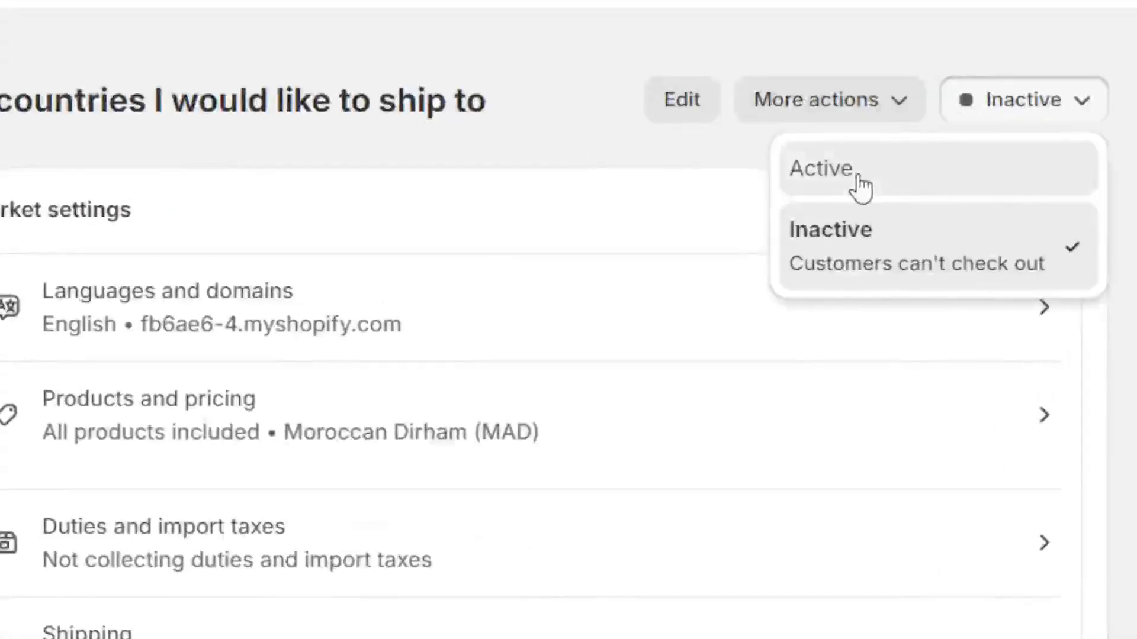
{"action": "left_click", "coordinate": [860, 183]}
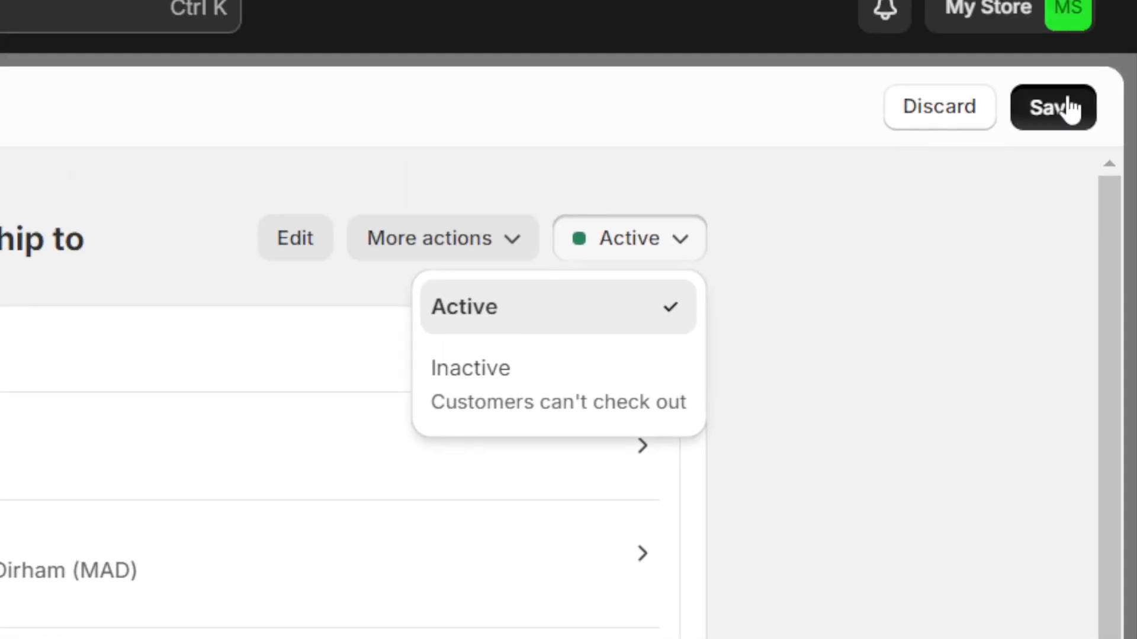
{"action": "left_click", "coordinate": [1127, 34]}
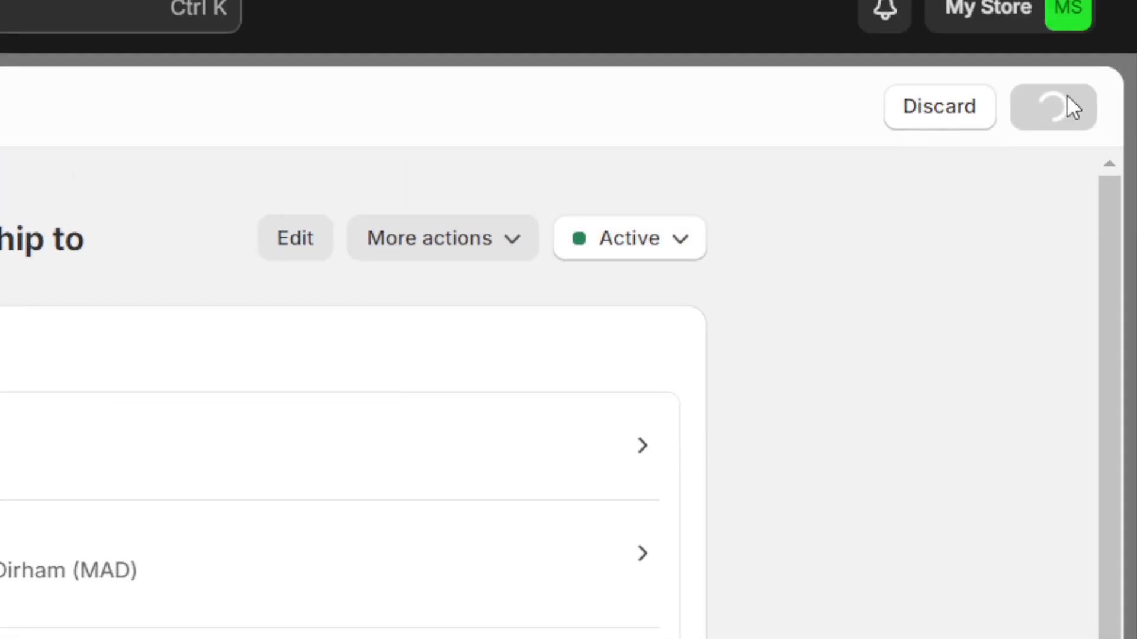
{"action": "left_click", "coordinate": [237, 327]}
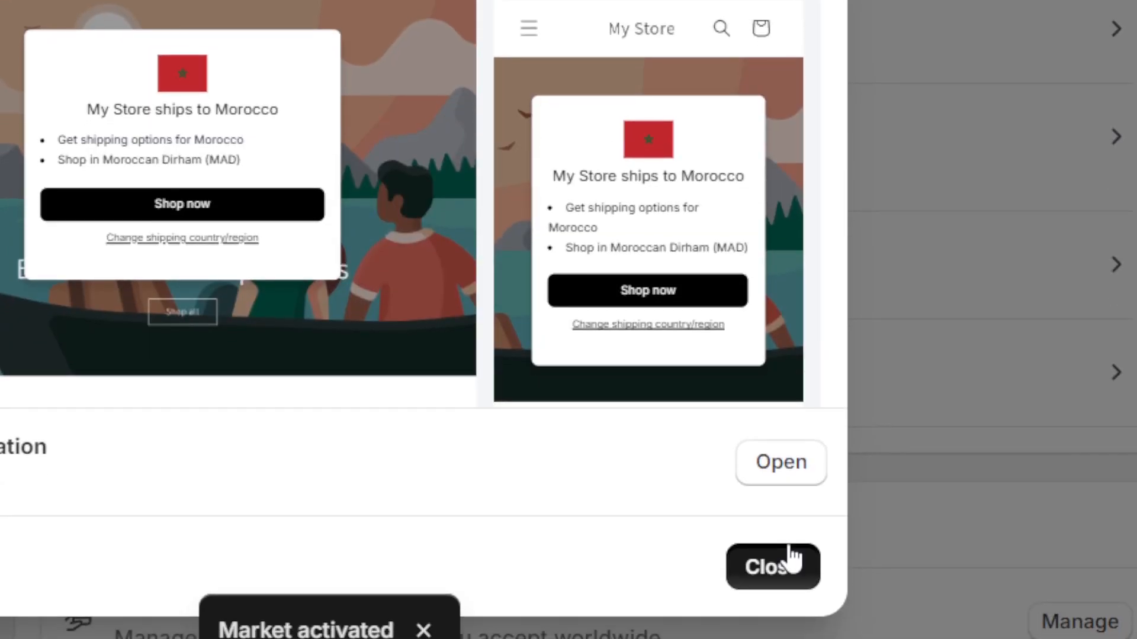
{"action": "left_click", "coordinate": [793, 559]}
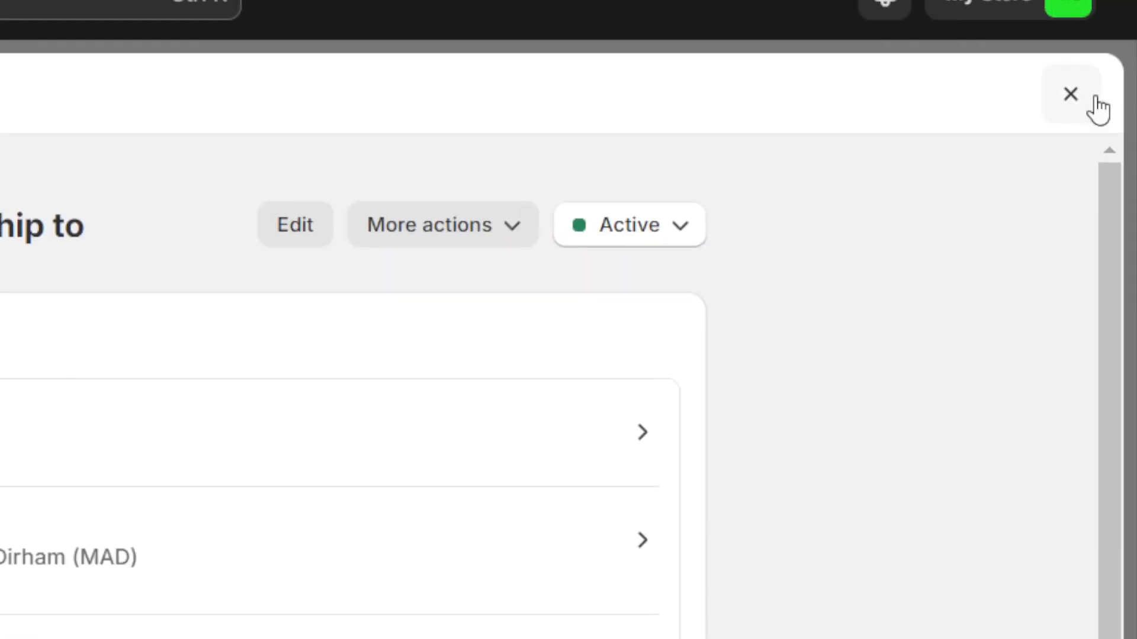
{"action": "left_click", "coordinate": [1081, 100]}
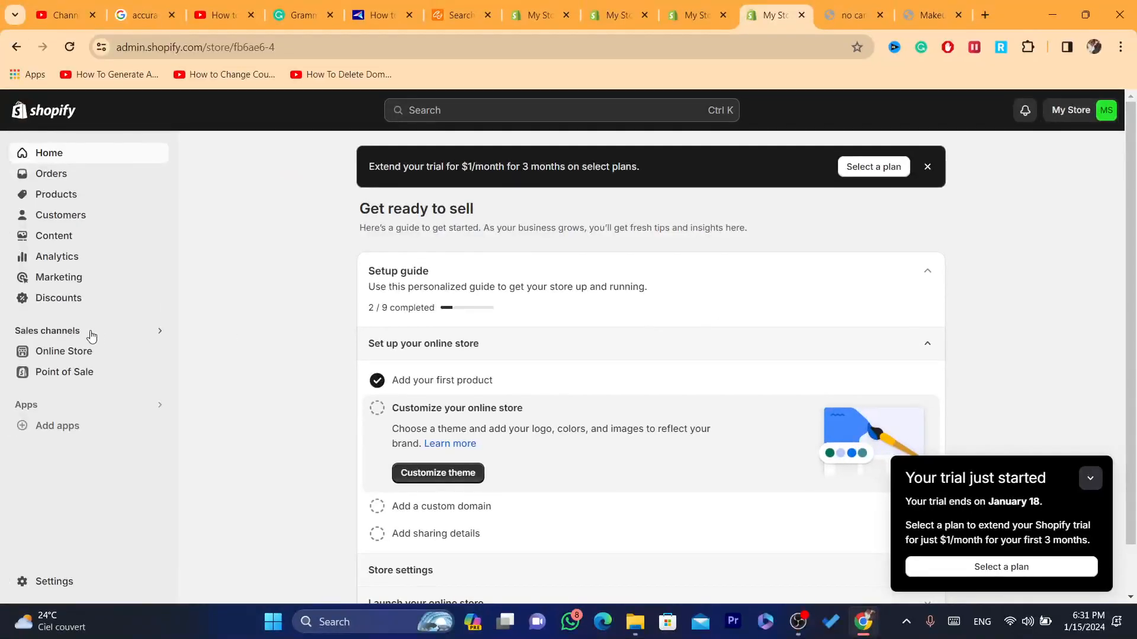
Find the "no card shirt" product in the product list and open its storefront preview.
{"action": "left_click", "coordinate": [94, 355]}
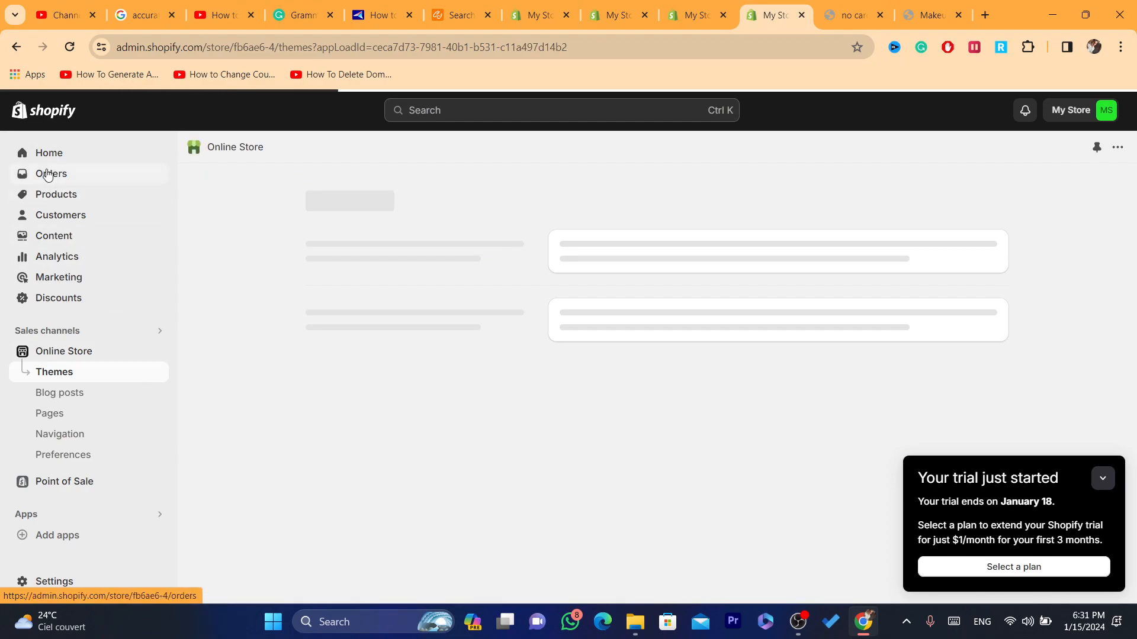
{"action": "left_click", "coordinate": [60, 197]}
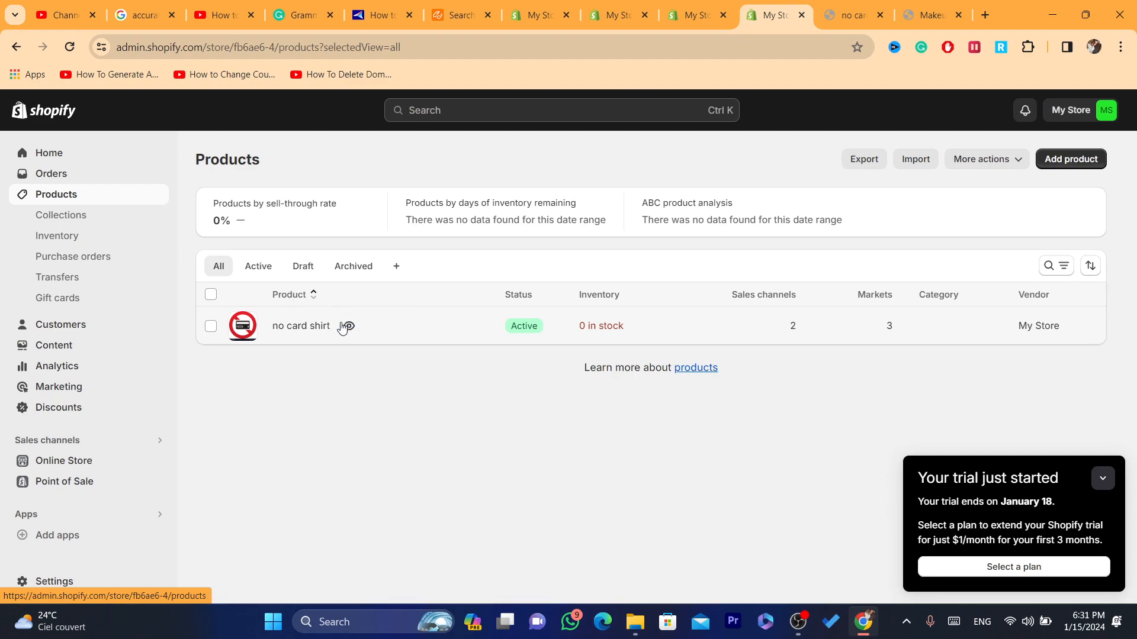
{"action": "left_click", "coordinate": [345, 328]}
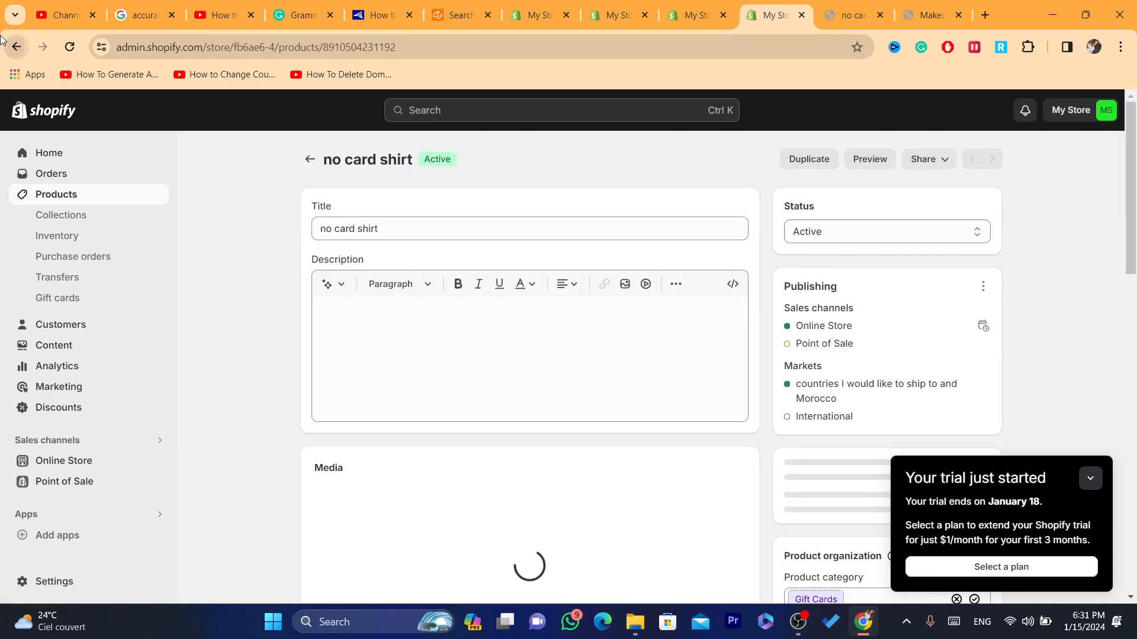
{"action": "left_click", "coordinate": [12, 45]}
{"action": "mouse_move", "coordinate": [354, 326]}
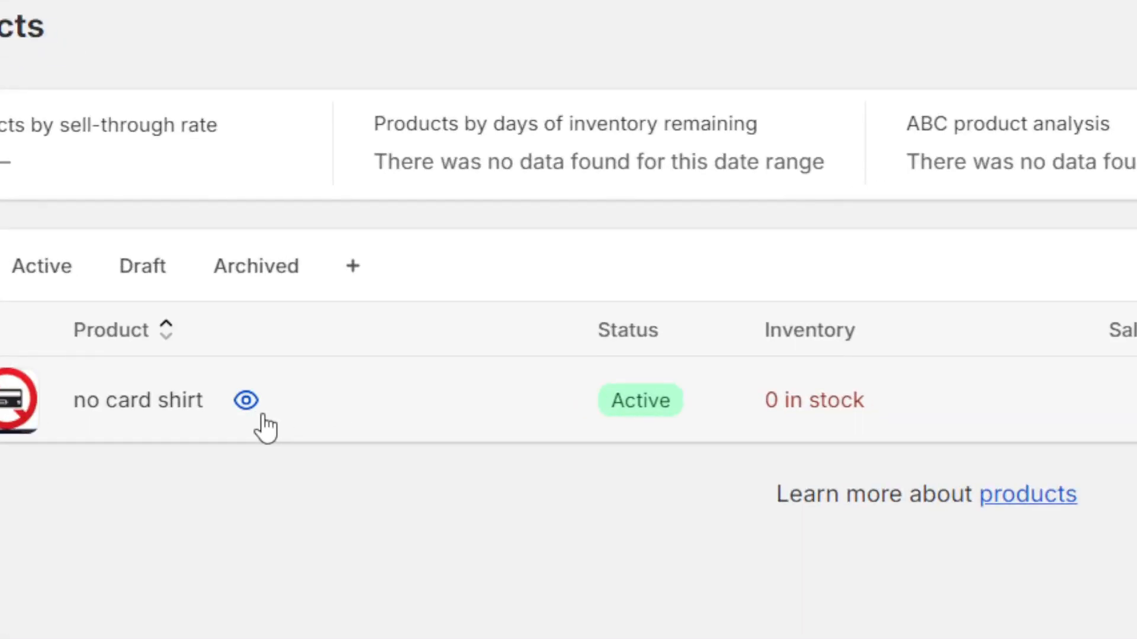
{"action": "left_click", "coordinate": [260, 415]}
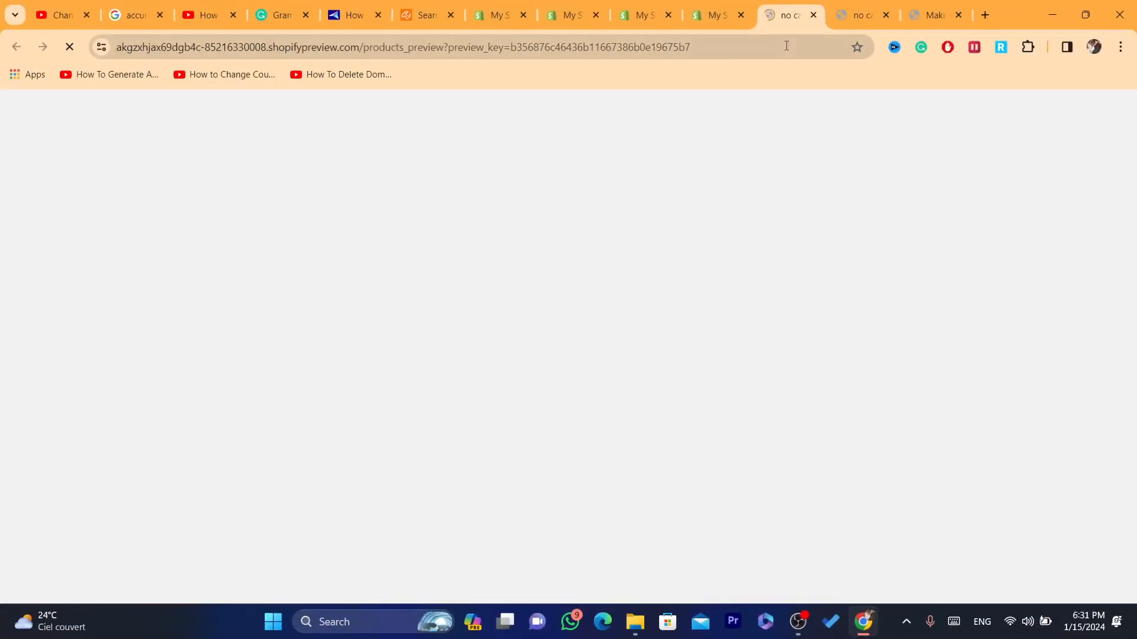
{"action": "left_click", "coordinate": [786, 45]}
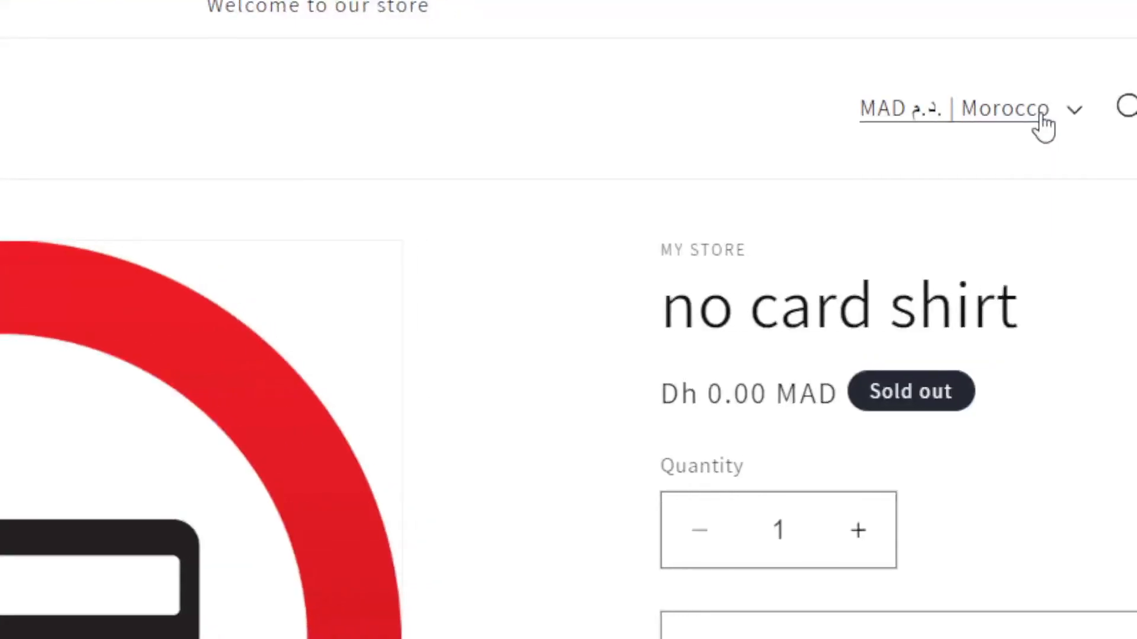
Look through the storefront's country selector to the end of the list, choose a country and read the page that opens.
{"action": "left_click", "coordinate": [857, 154]}
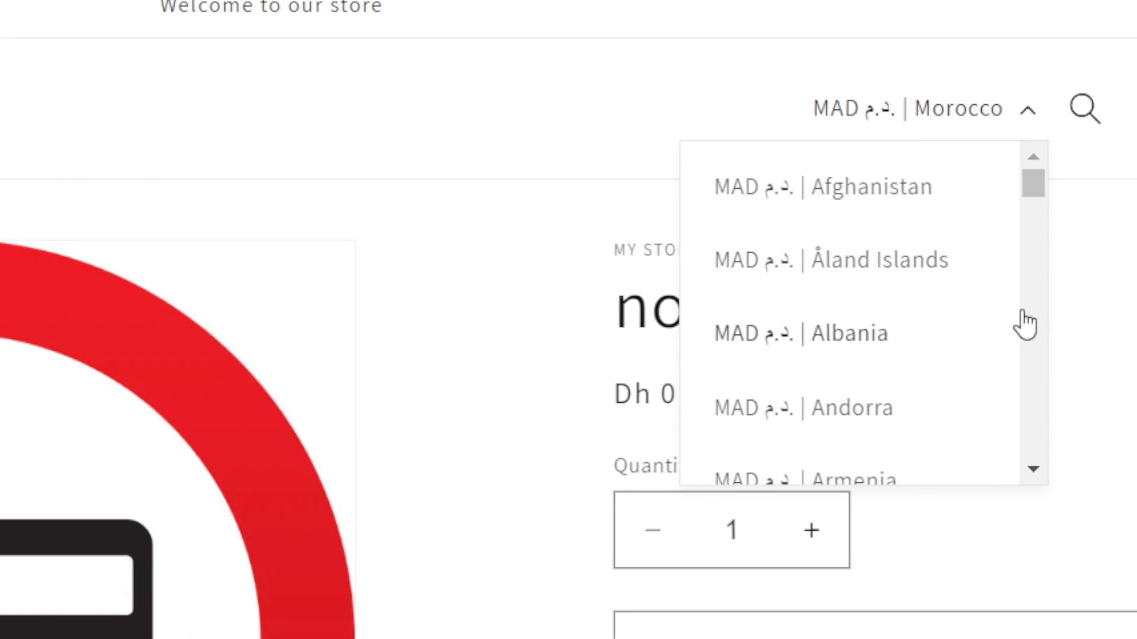
{"action": "left_click_drag", "start_coordinate": [1072, 181], "coordinate": [985, 499]}
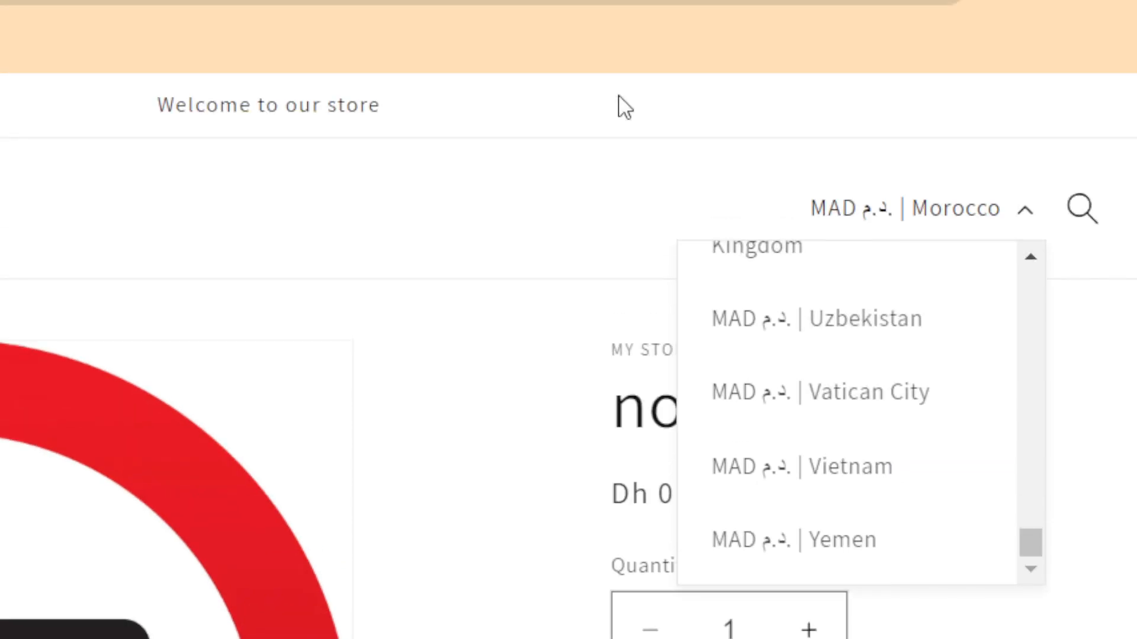
{"action": "left_click", "coordinate": [784, 475]}
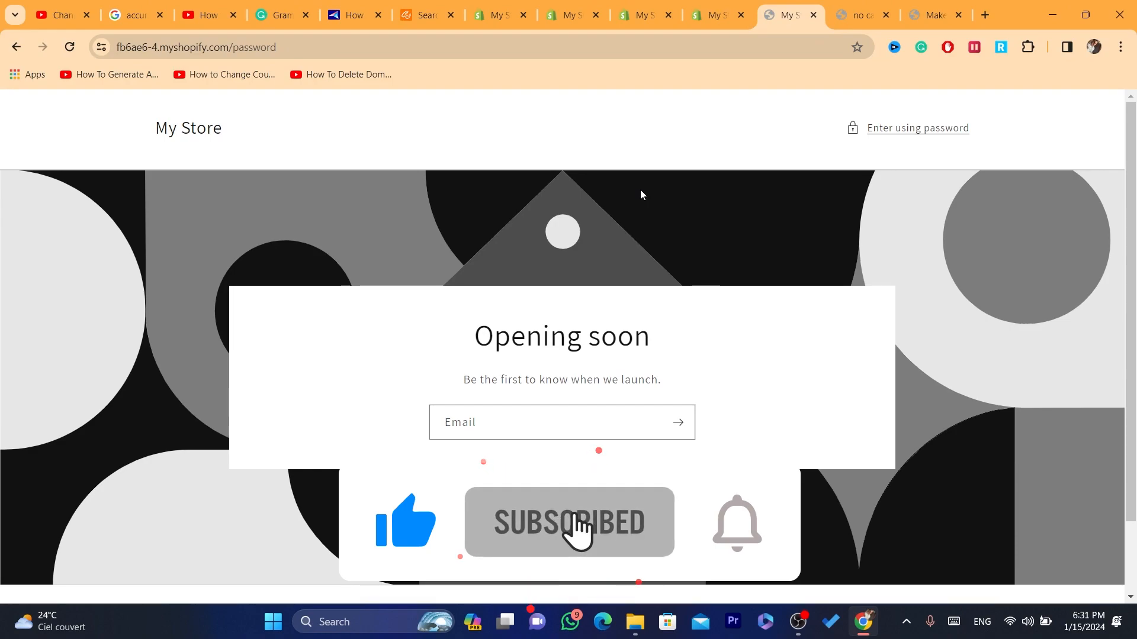
{"action": "left_click_drag", "start_coordinate": [419, 341], "coordinate": [685, 405]}
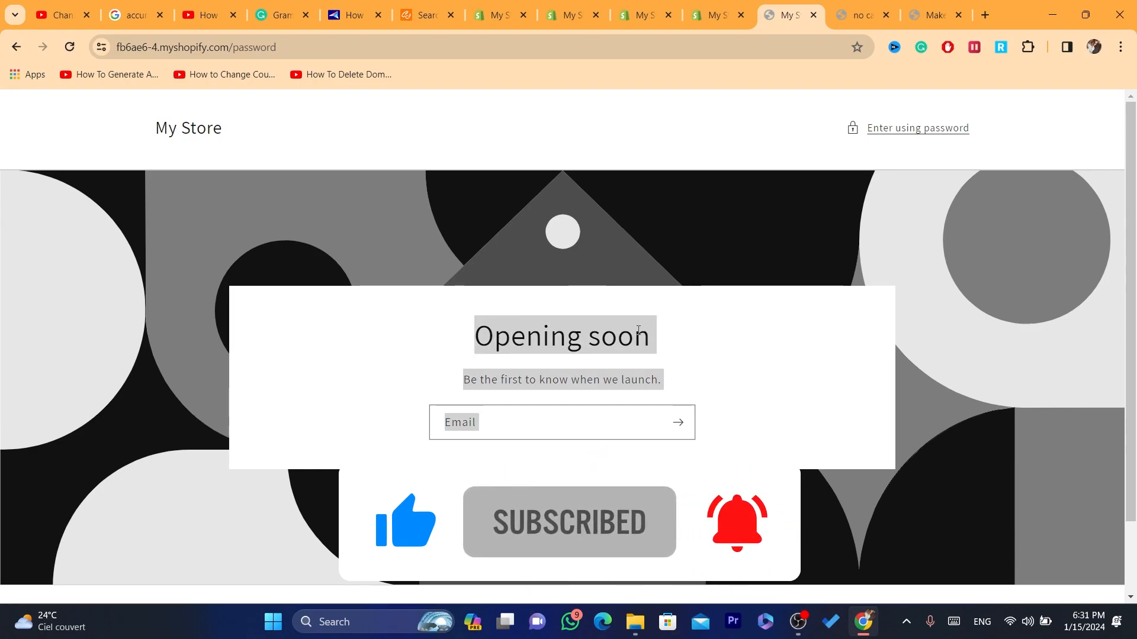
{"action": "left_click_drag", "start_coordinate": [465, 335], "coordinate": [674, 383]}
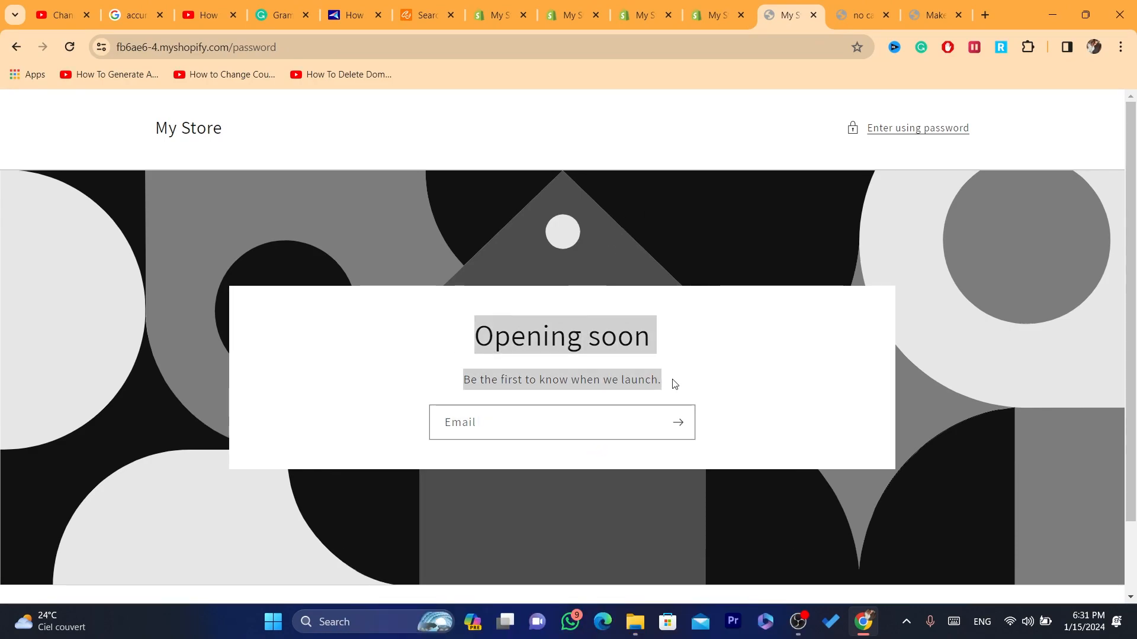